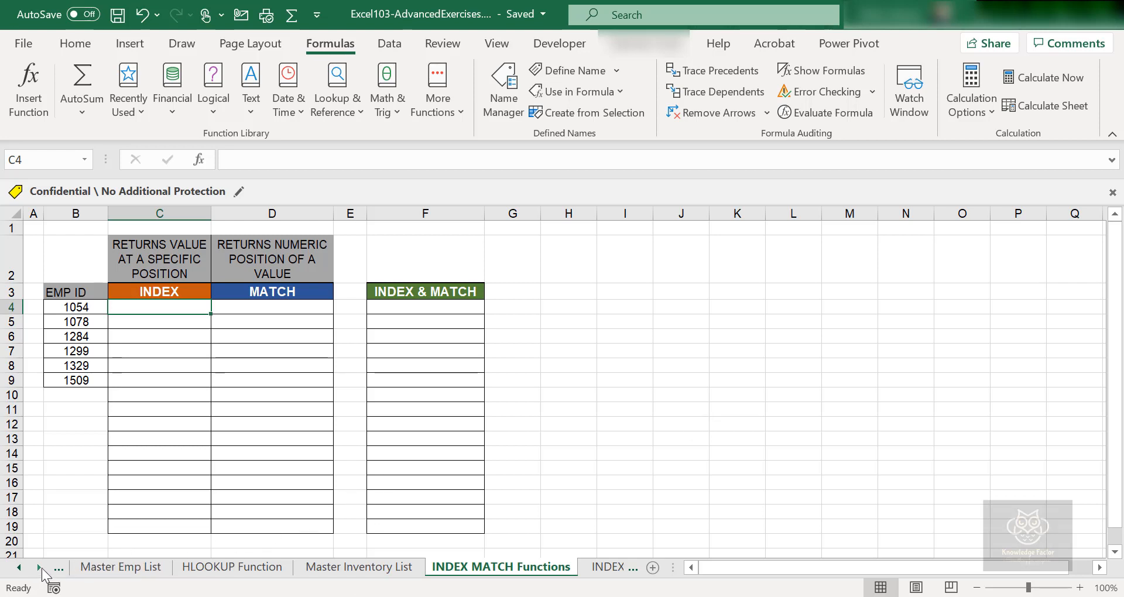
Step: Review the First Name, Last Name, Dept and Pay Rate column headings on the VLOOKUP Function sheet
{"action": "left_click", "coordinate": [19, 567]}
{"action": "left_click", "coordinate": [122, 566]}
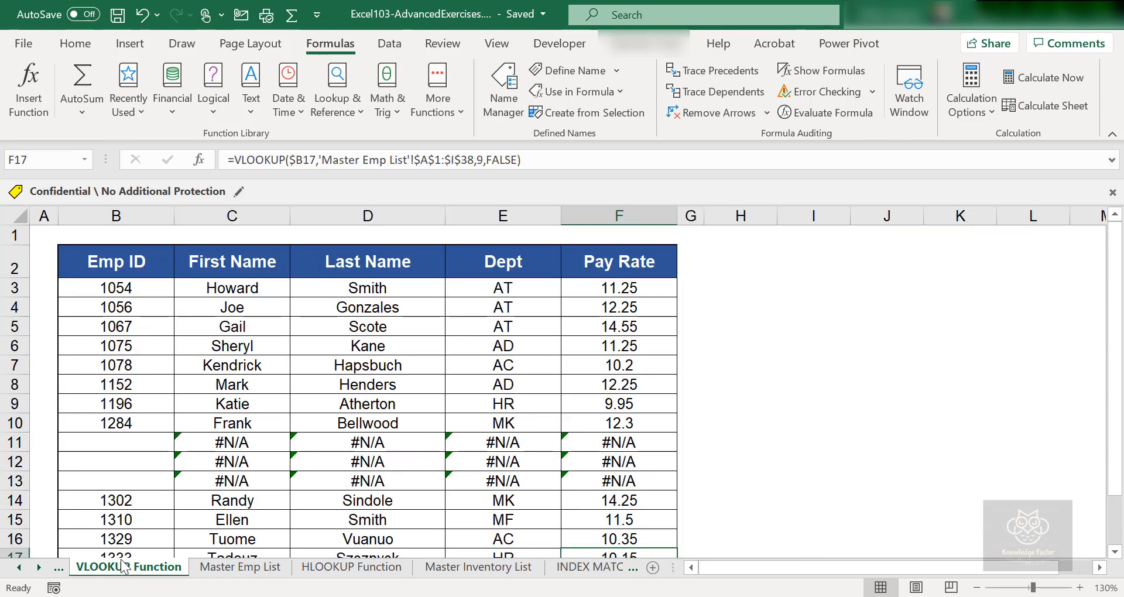
{"action": "left_click", "coordinate": [269, 268]}
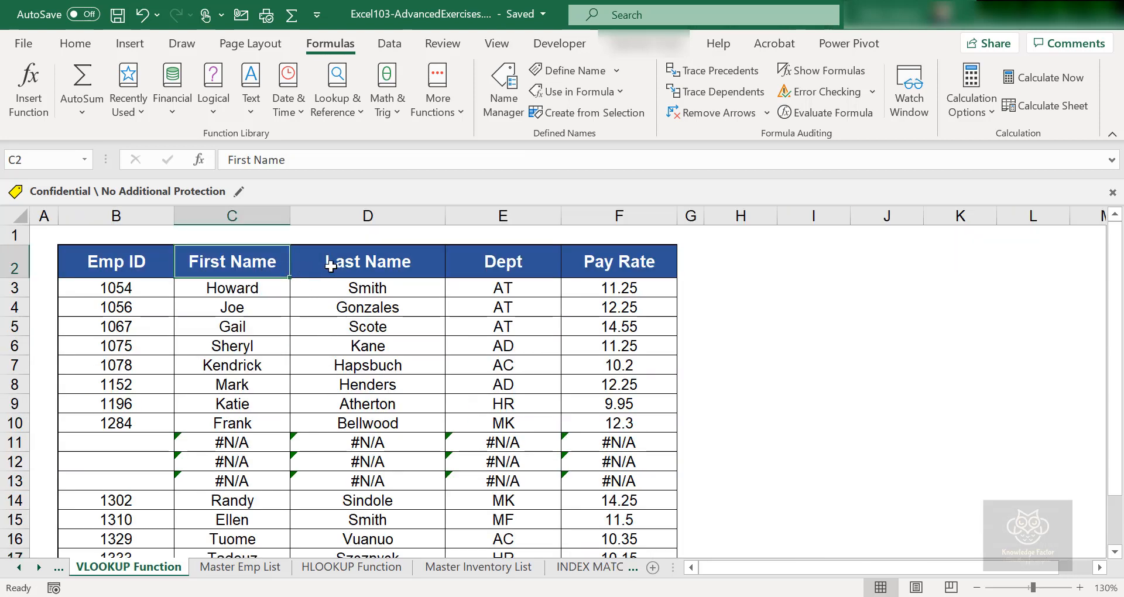
{"action": "left_click", "coordinate": [330, 265]}
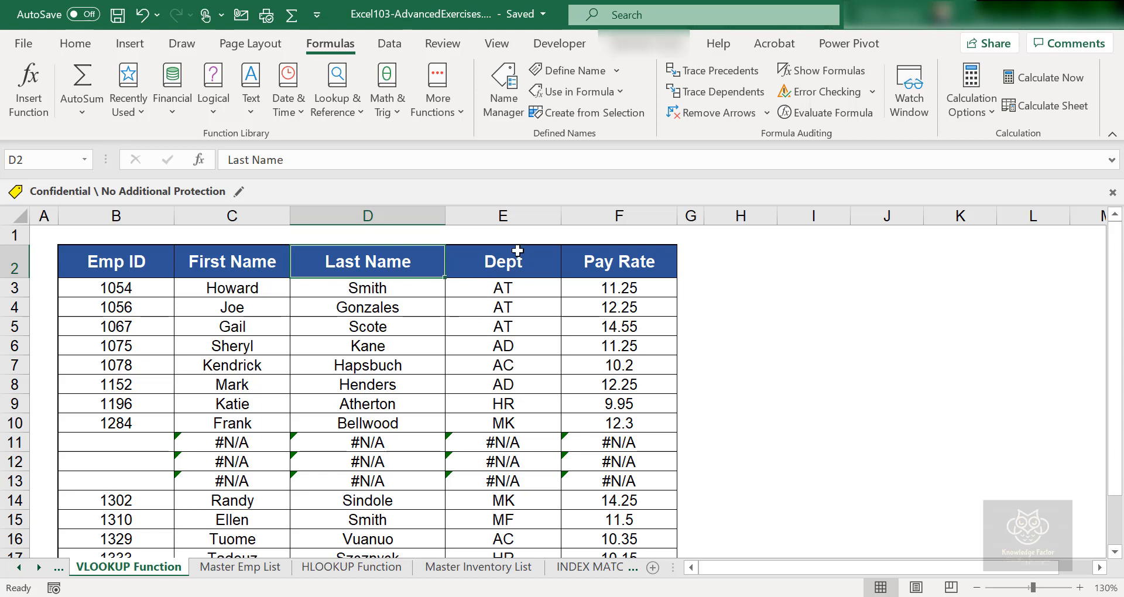
{"action": "left_click", "coordinate": [504, 264]}
{"action": "left_click", "coordinate": [597, 263]}
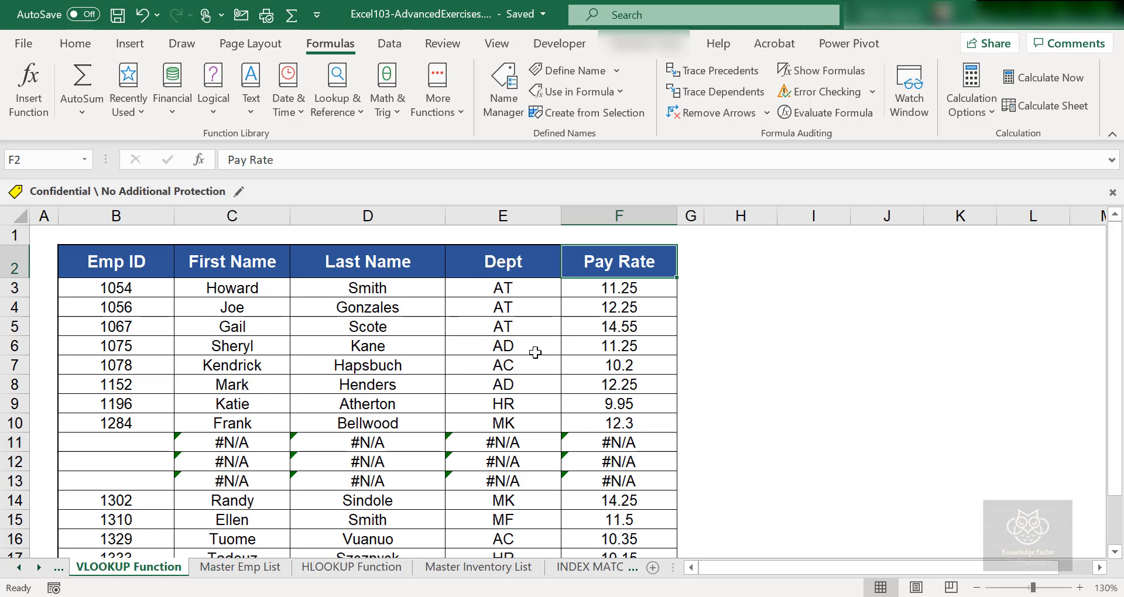
{"action": "left_click", "coordinate": [508, 261]}
{"action": "left_click", "coordinate": [625, 272]}
Step: Inspect the function arguments of the VLOOKUP formula in cell C3, leaving the formula as it is
{"action": "double_click", "coordinate": [224, 287]}
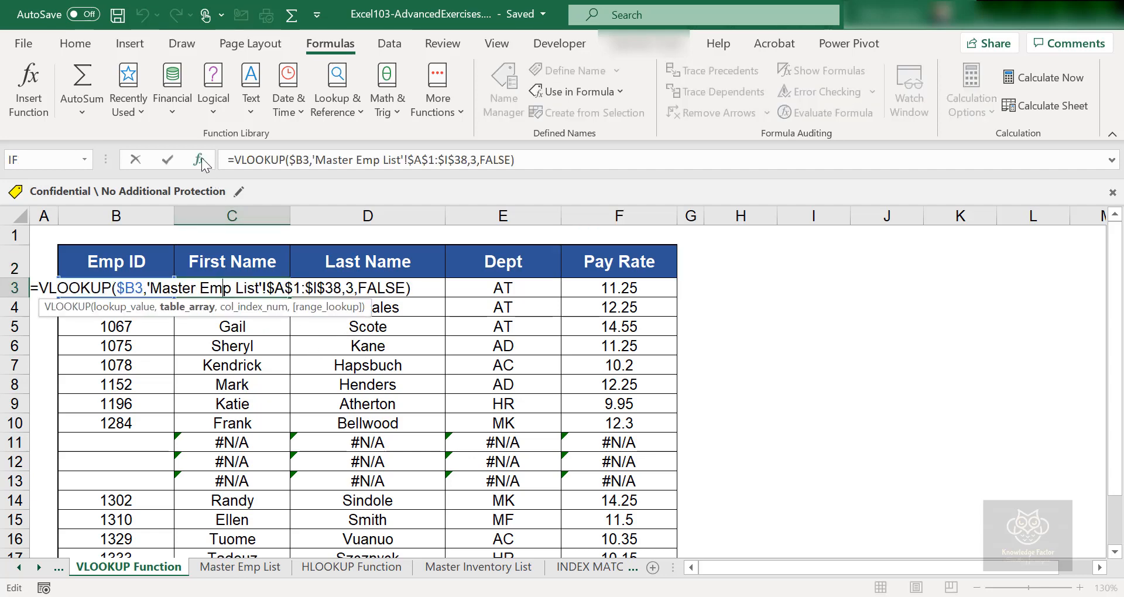
{"action": "left_click", "coordinate": [199, 159]}
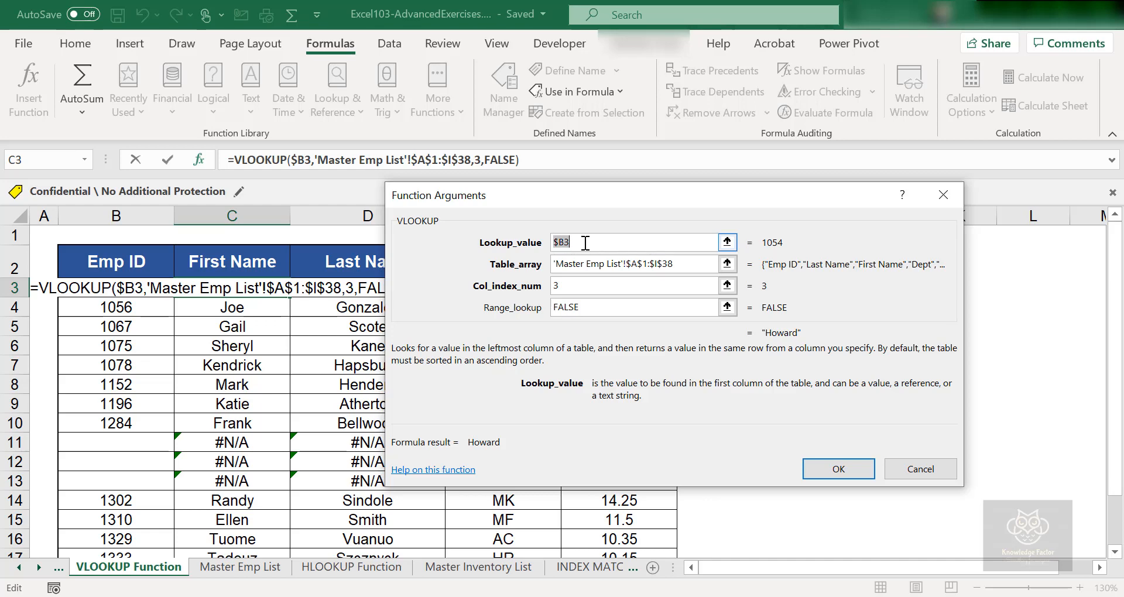
{"action": "key", "text": "Return"}
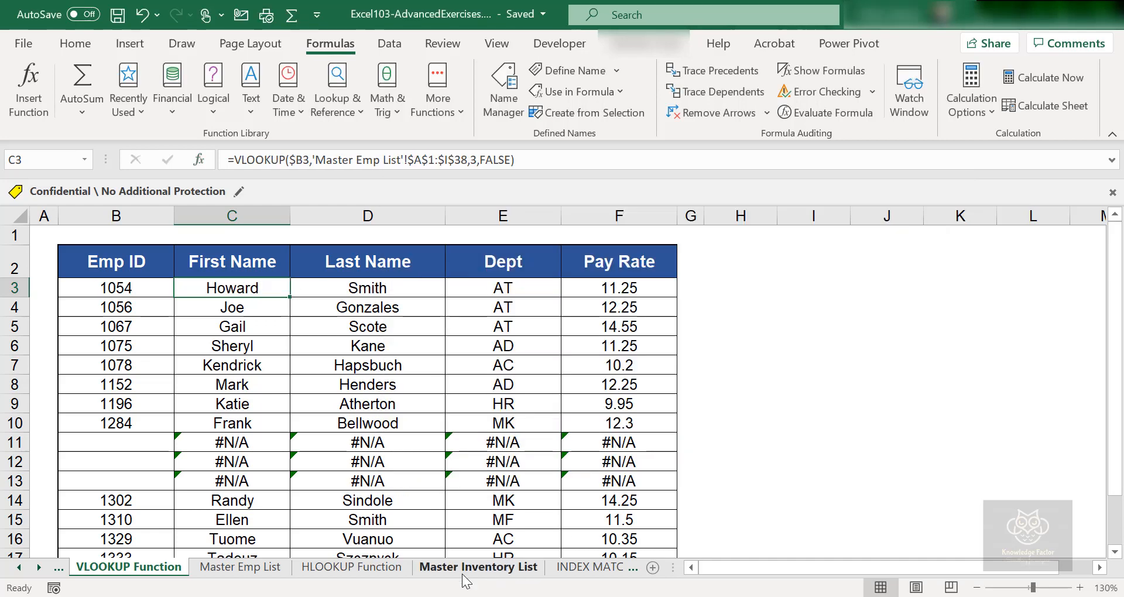
Step: On the Master Emp List sheet, move the Emp ID column between the First Name and Dept columns
{"action": "left_click", "coordinate": [244, 568]}
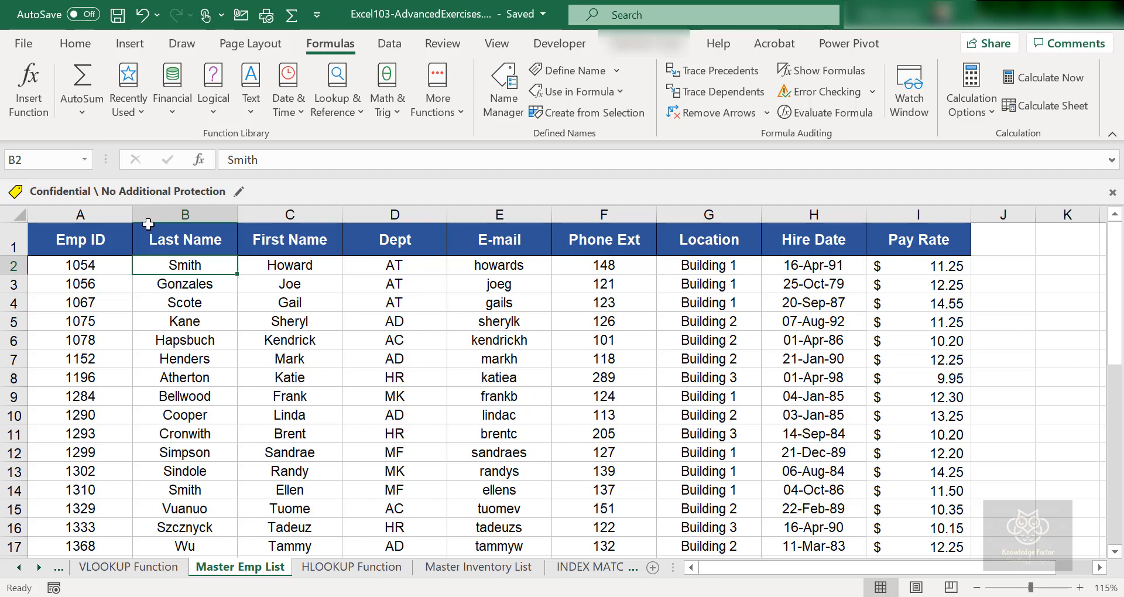
{"action": "left_click", "coordinate": [93, 218]}
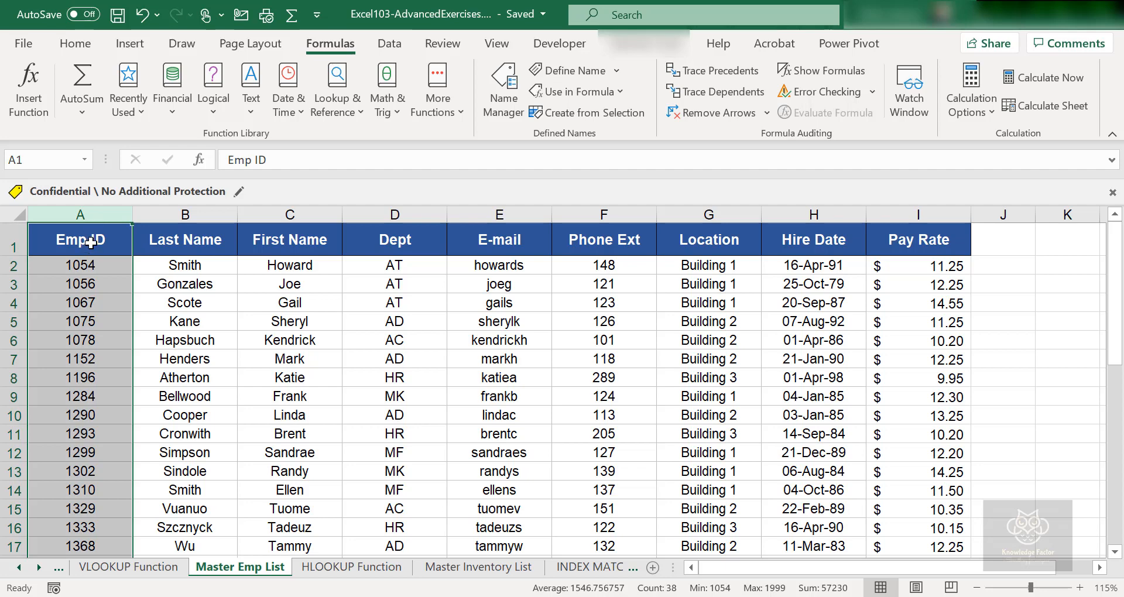
{"action": "key", "text": "ctrl+c"}
{"action": "left_click", "coordinate": [395, 214]}
{"action": "key", "text": "ctrl+plus"}
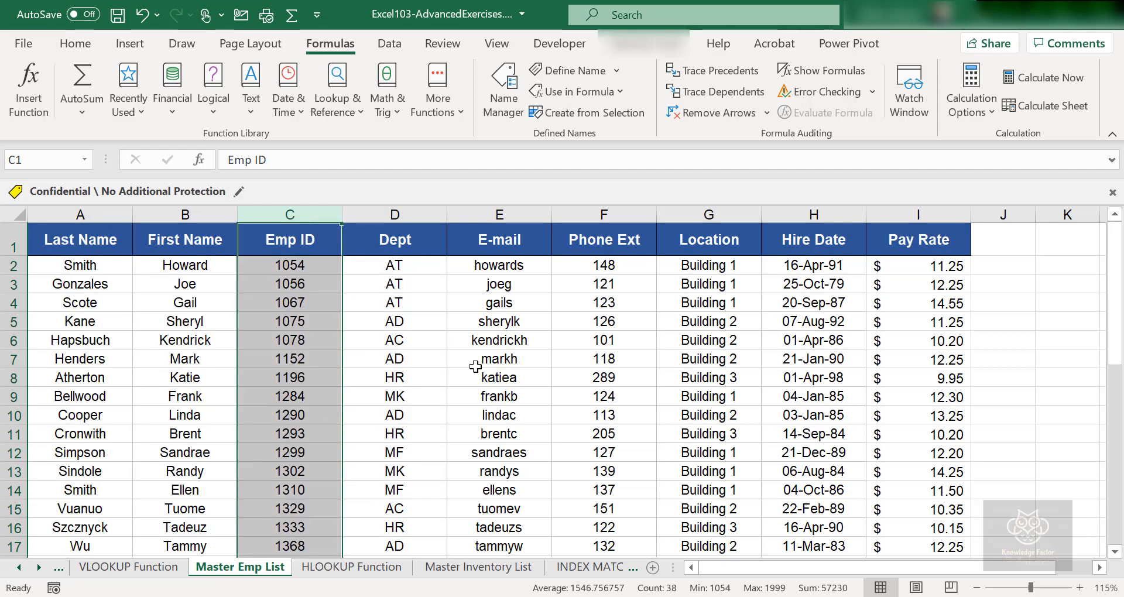
Step: Compare the whole employee table with the range from Emp ID through Pay Rate as possible lookup arrays
{"action": "left_click", "coordinate": [404, 342]}
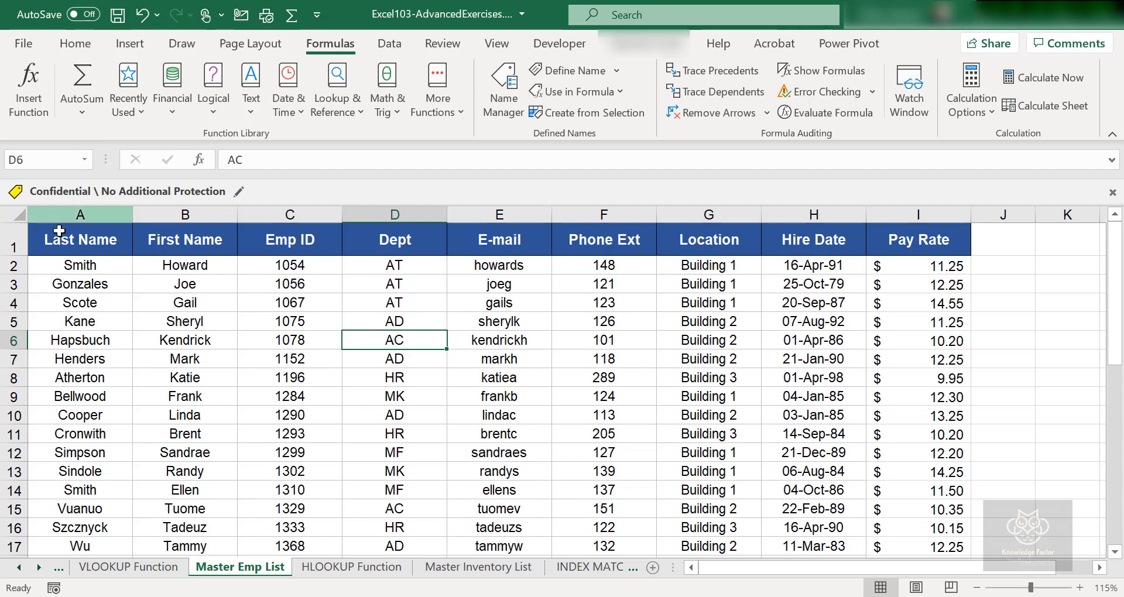
{"action": "left_click_drag", "start_coordinate": [53, 237], "coordinate": [1071, 564]}
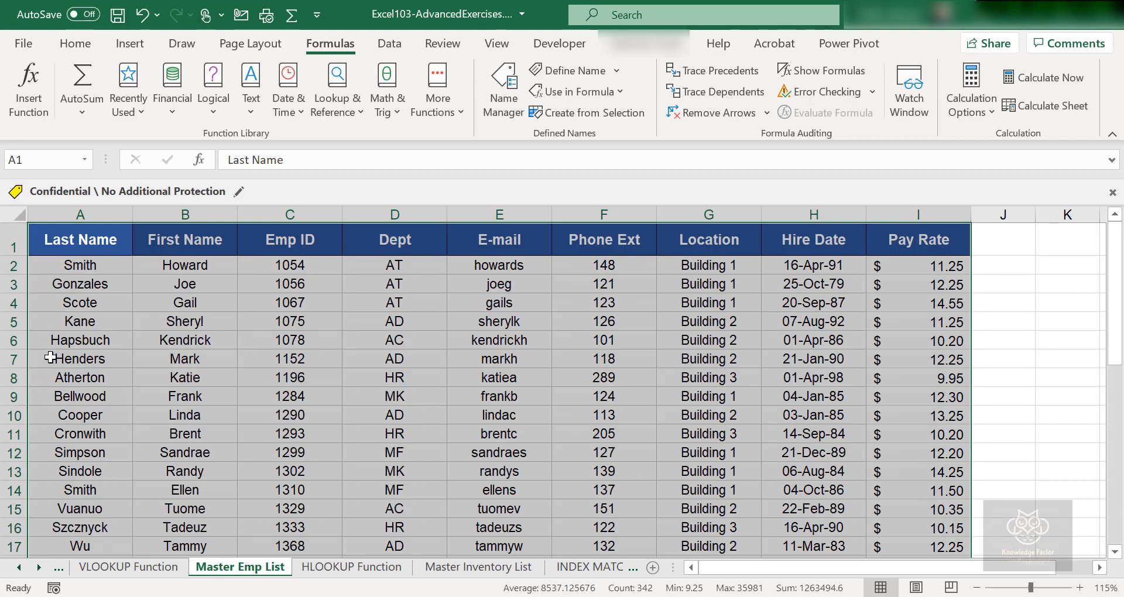
{"action": "left_click", "coordinate": [113, 359]}
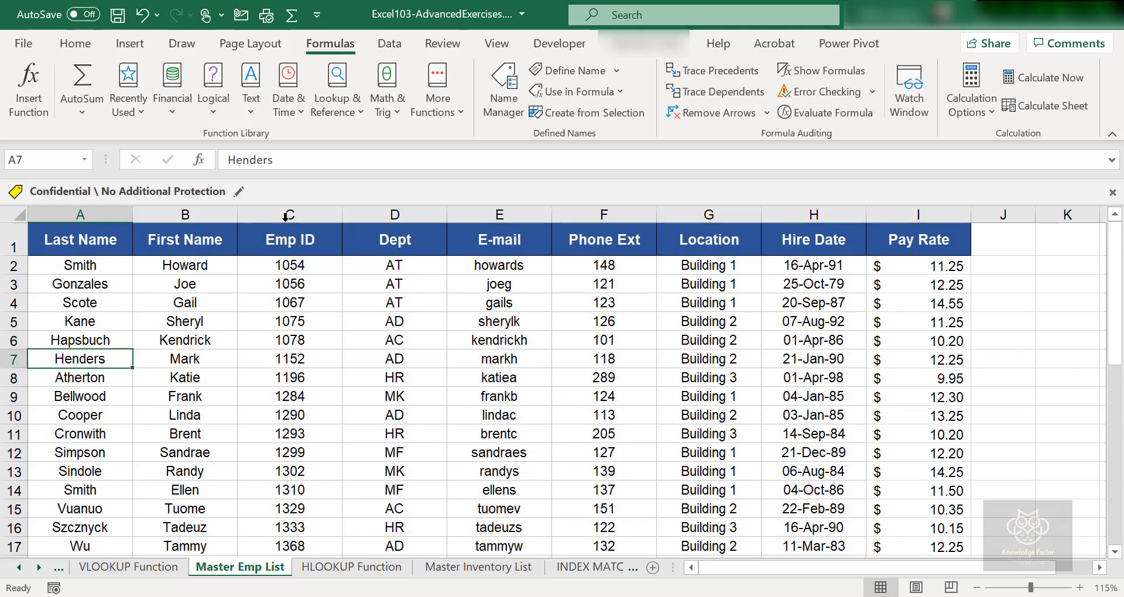
{"action": "left_click_drag", "start_coordinate": [288, 216], "coordinate": [962, 306]}
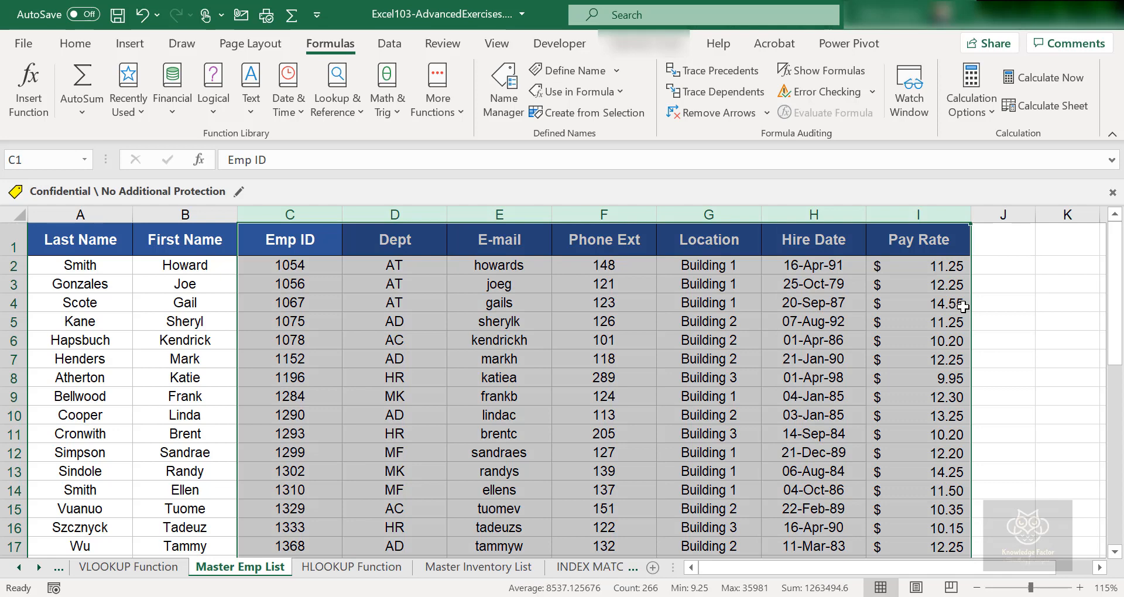
{"action": "left_click", "coordinate": [290, 415]}
{"action": "left_click_drag", "start_coordinate": [300, 212], "coordinate": [931, 285]}
{"action": "left_click", "coordinate": [735, 374]}
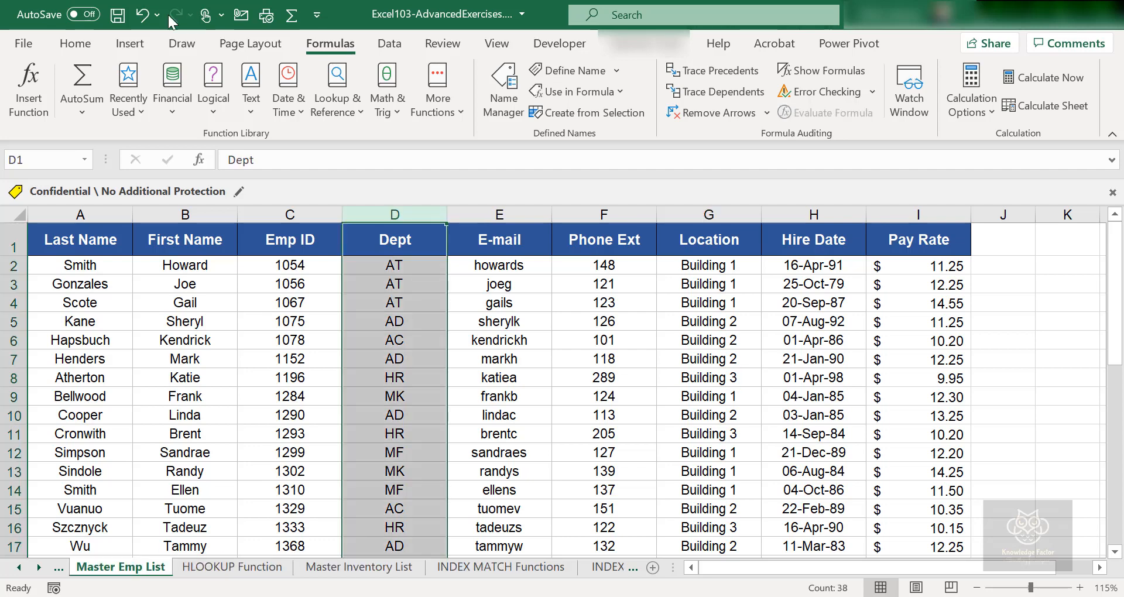
Step: Undo the Emp ID column move on the Master Emp List sheet
{"action": "left_click", "coordinate": [170, 19]}
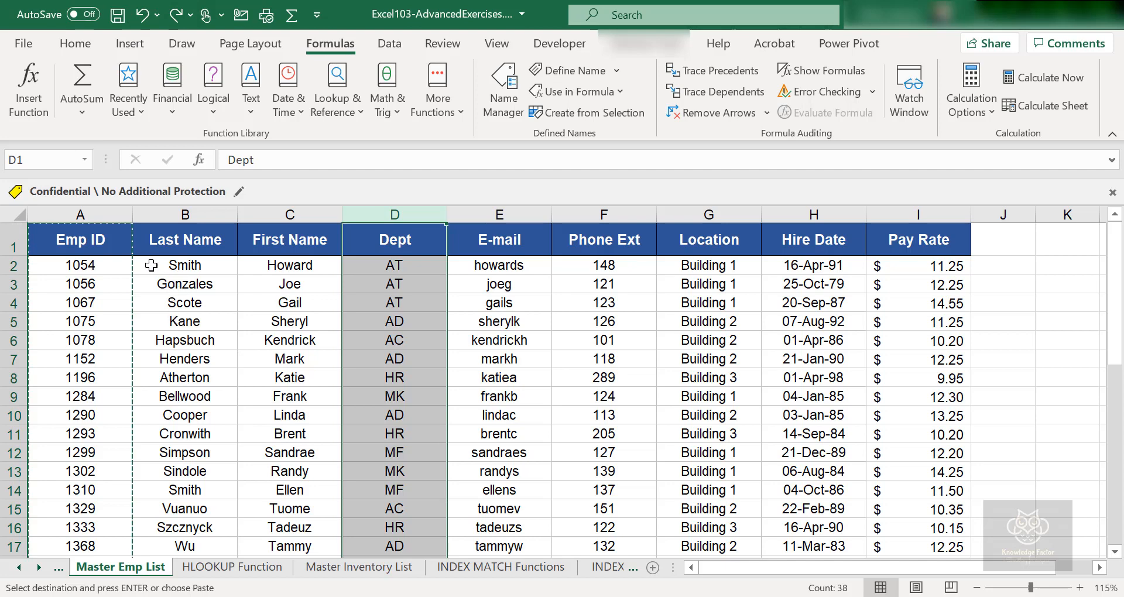
{"action": "left_click", "coordinate": [142, 288]}
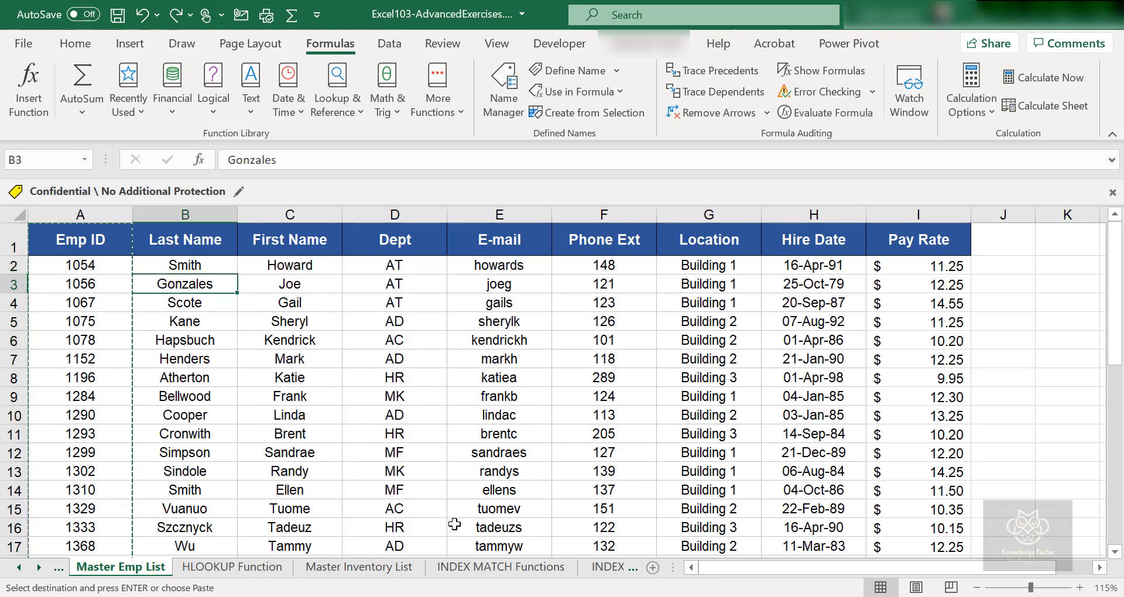
Step: Review the INDEX, MATCH and INDEX & MATCH columns on the INDEX MATCH Functions sheet, ending at cell C4
{"action": "left_click", "coordinate": [535, 568]}
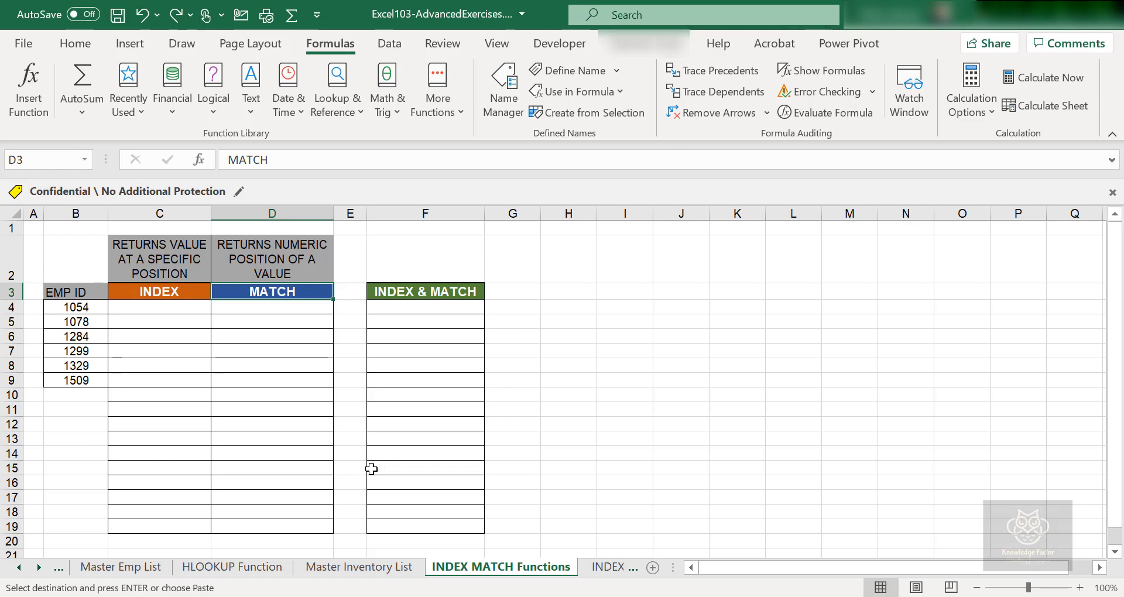
{"action": "left_click", "coordinate": [308, 319]}
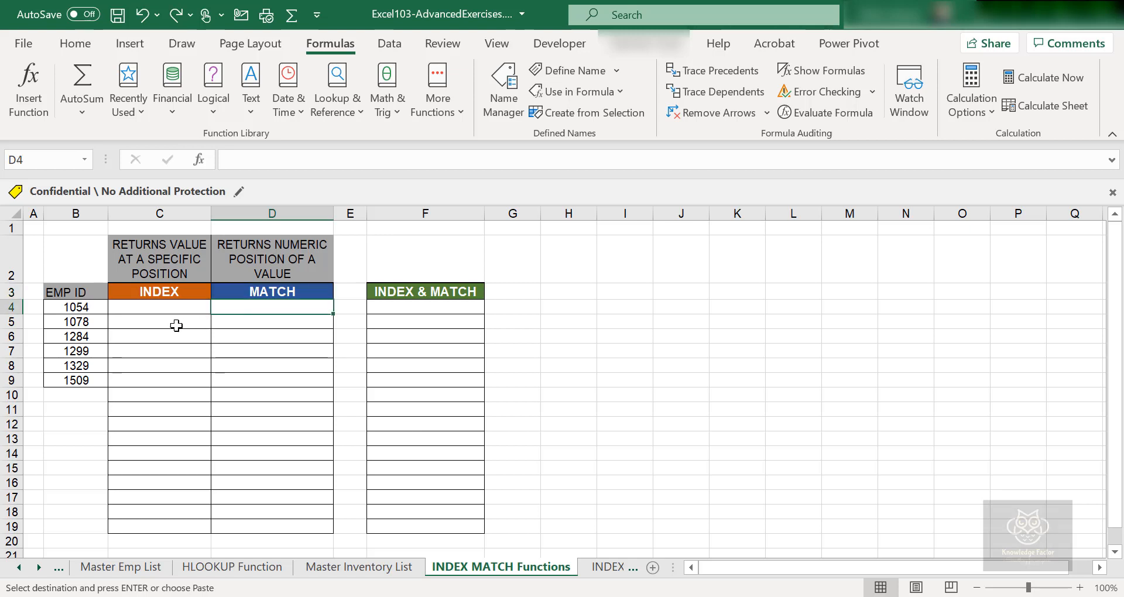
{"action": "left_click", "coordinate": [158, 309]}
{"action": "left_click", "coordinate": [325, 320]}
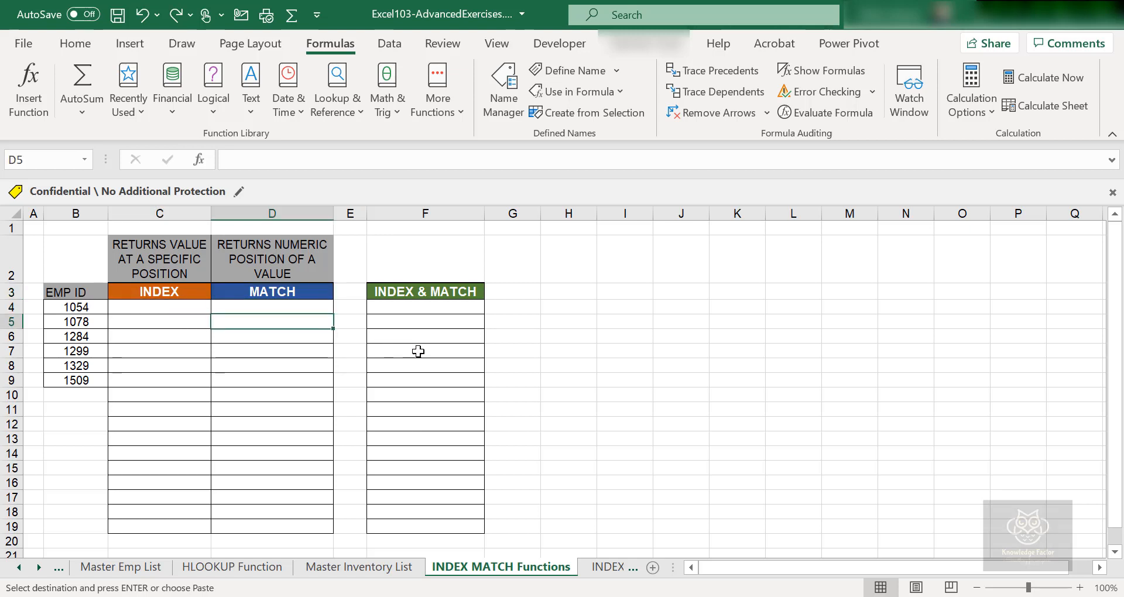
{"action": "left_click", "coordinate": [442, 326]}
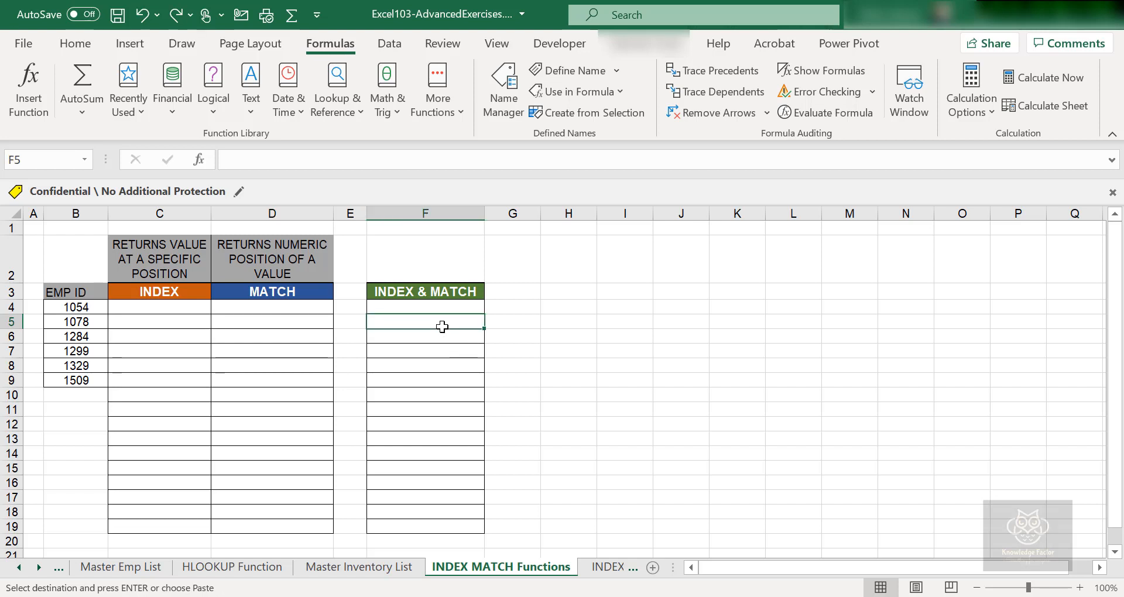
{"action": "left_click", "coordinate": [172, 303]}
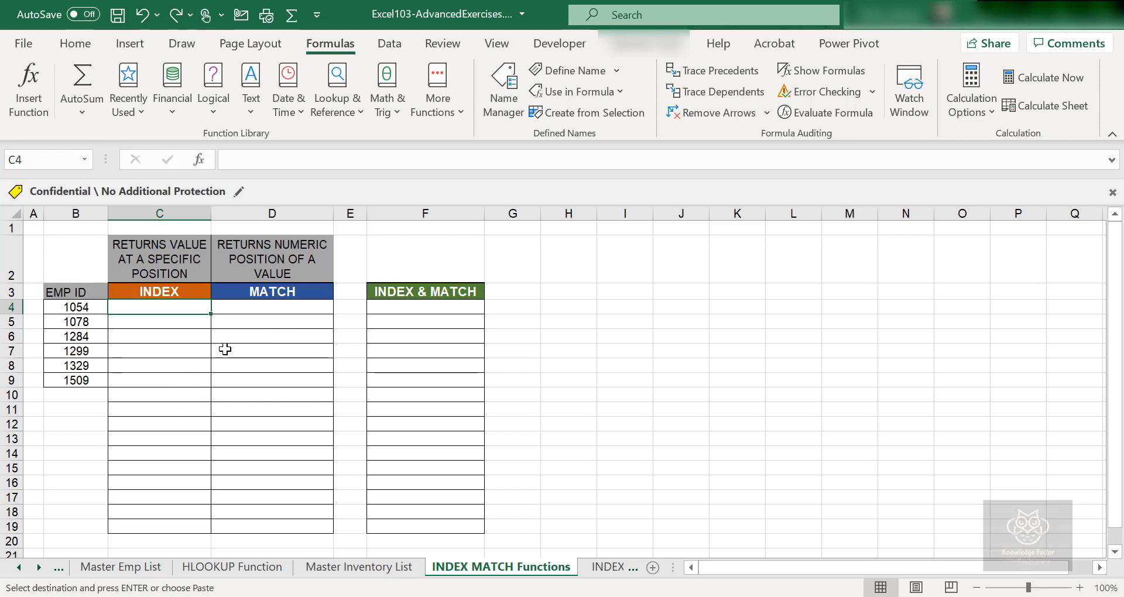
Step: Examine the Emp ID, Last Name and First Name columns on the INDEX MATCH Master Emp List sheet
{"action": "left_click", "coordinate": [594, 568]}
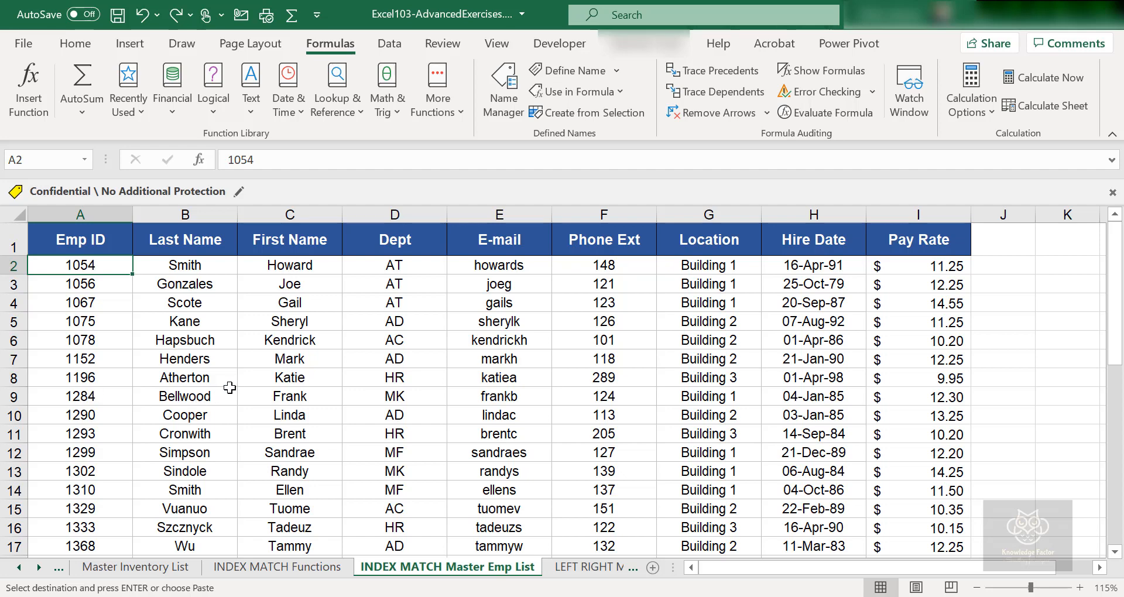
{"action": "left_click", "coordinate": [258, 245]}
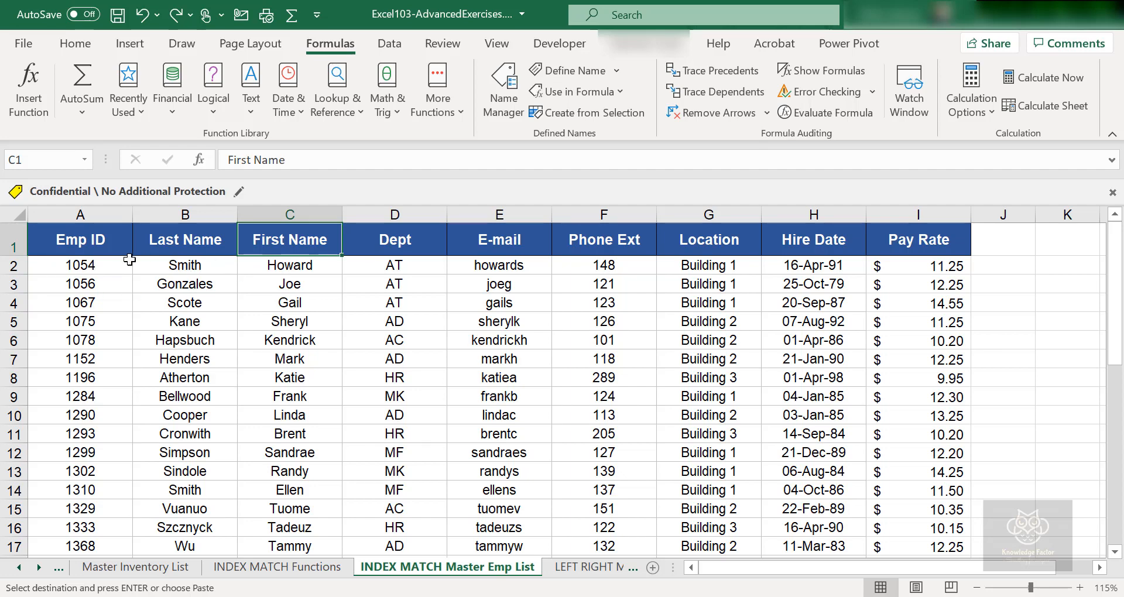
{"action": "left_click", "coordinate": [87, 239]}
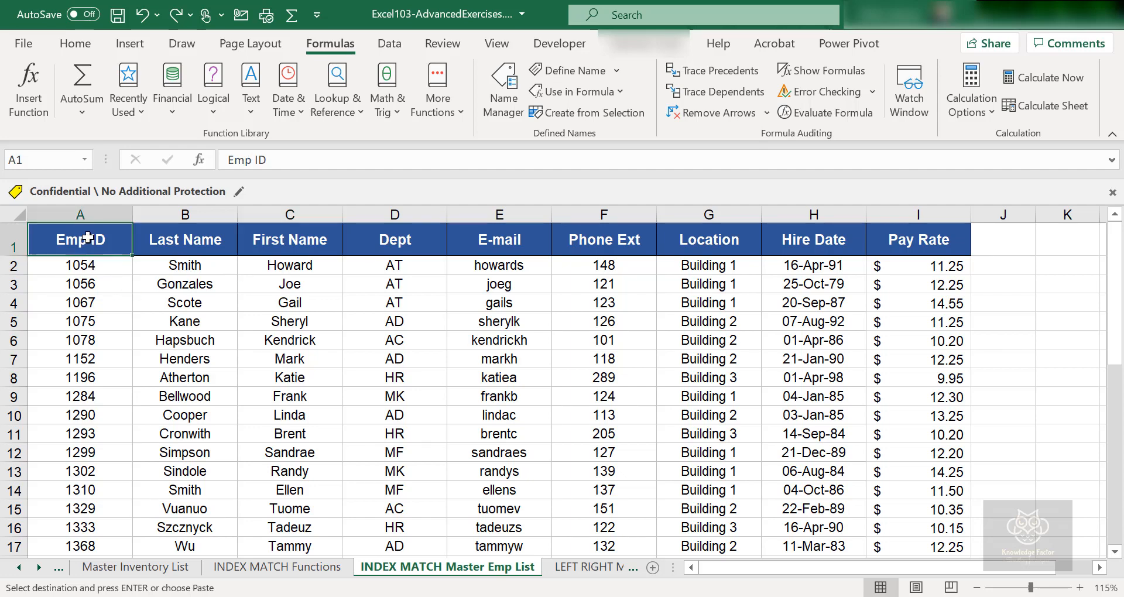
{"action": "left_click", "coordinate": [196, 239]}
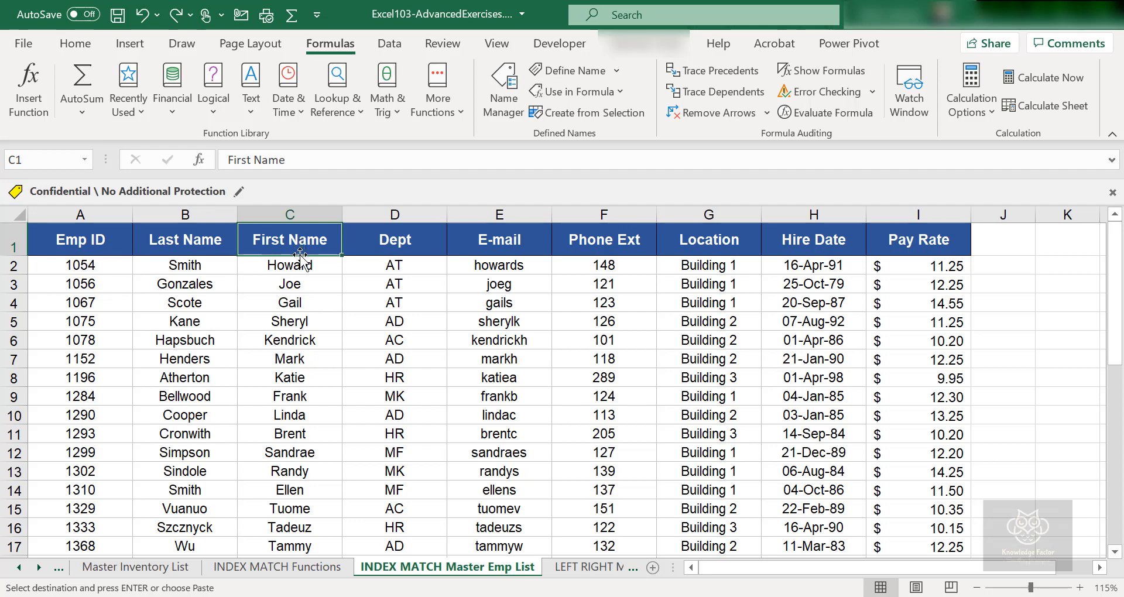
{"action": "left_click", "coordinate": [292, 416]}
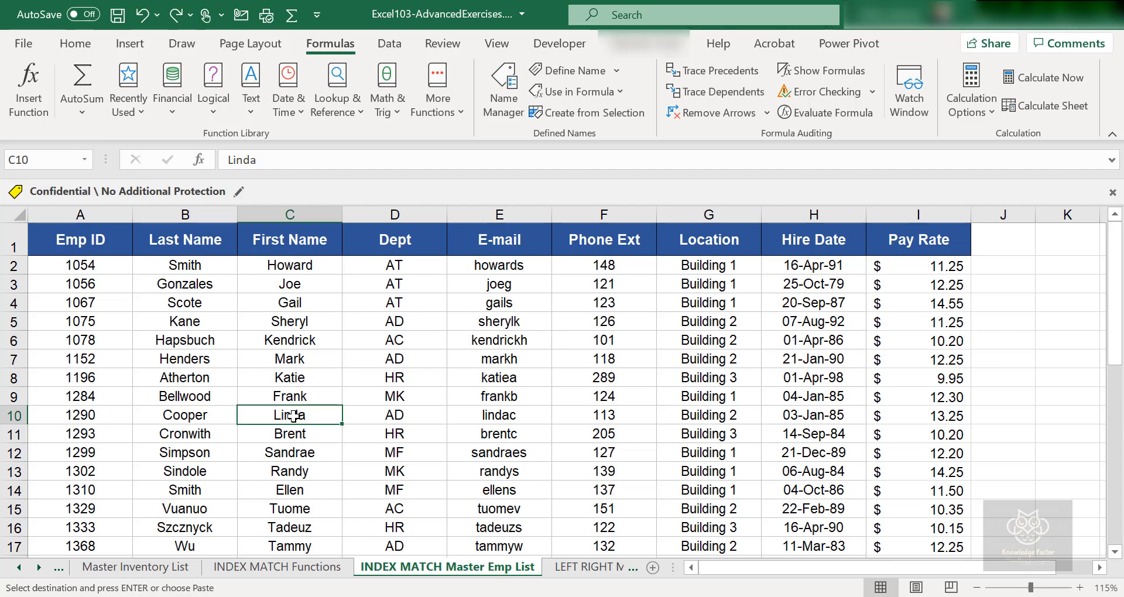
Step: Start an INDEX formula in cell C4 of INDEX MATCH Functions and open its arguments using the array,row_num,column_num form
{"action": "left_click", "coordinate": [304, 568]}
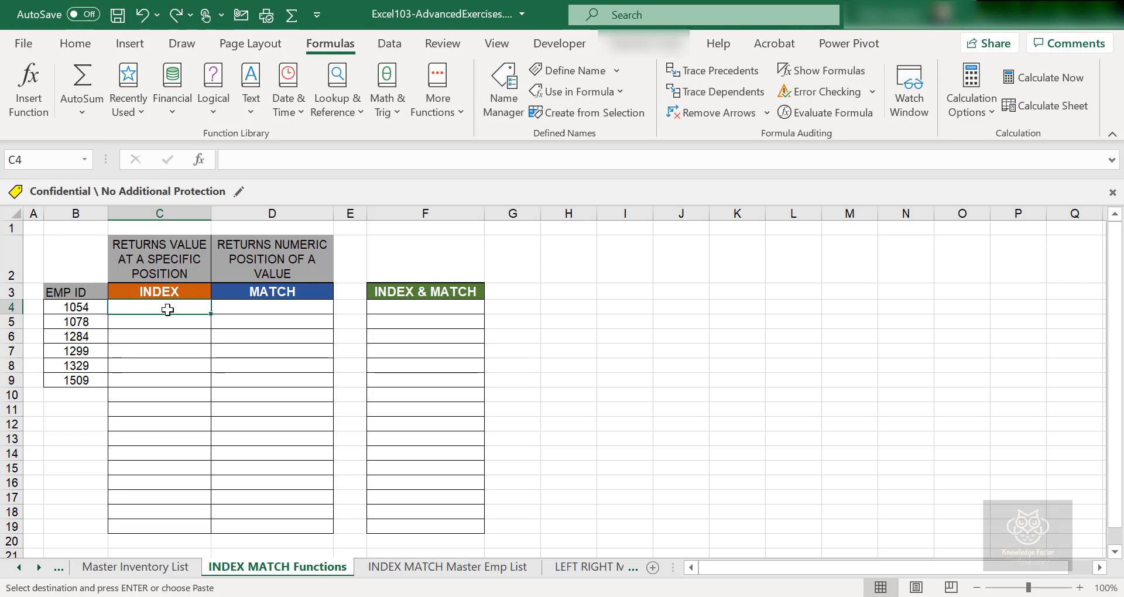
{"action": "type", "text": "="}
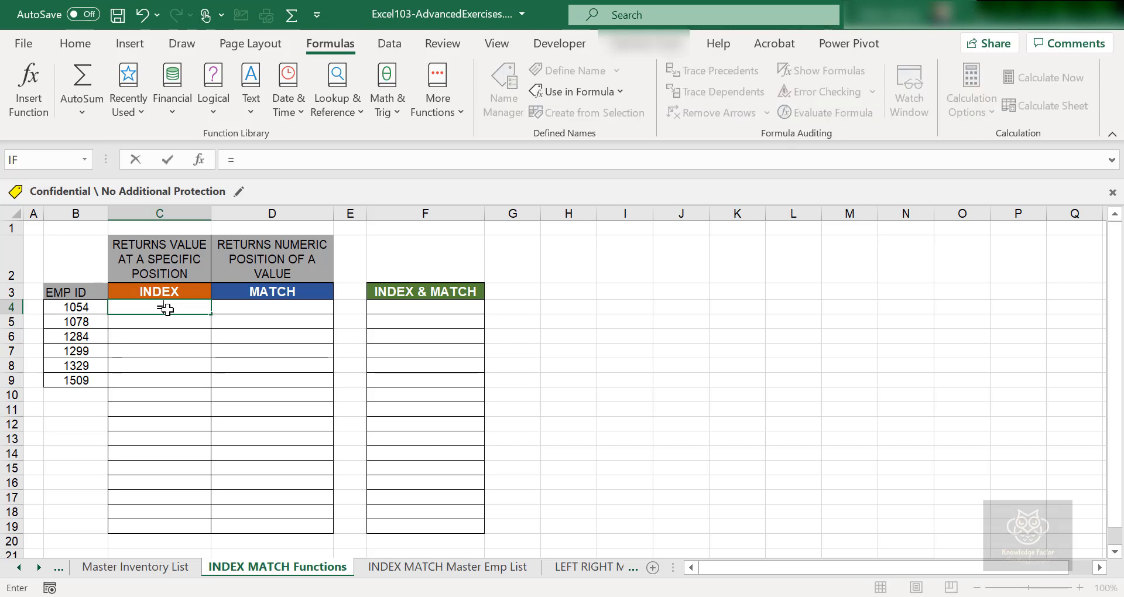
{"action": "type", "text": "Index"}
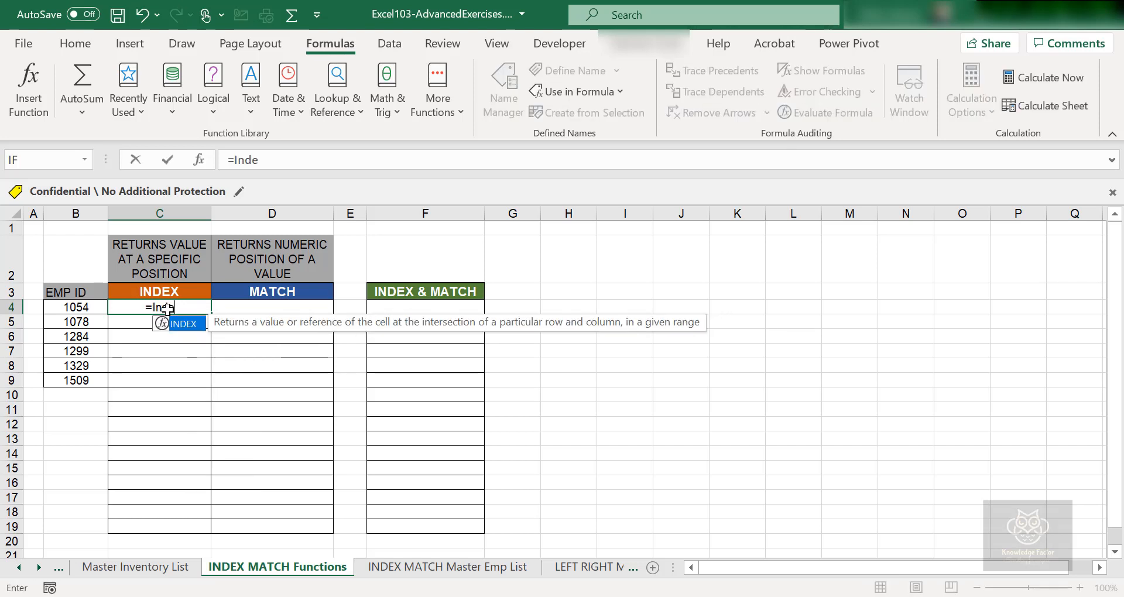
{"action": "double_click", "coordinate": [184, 323]}
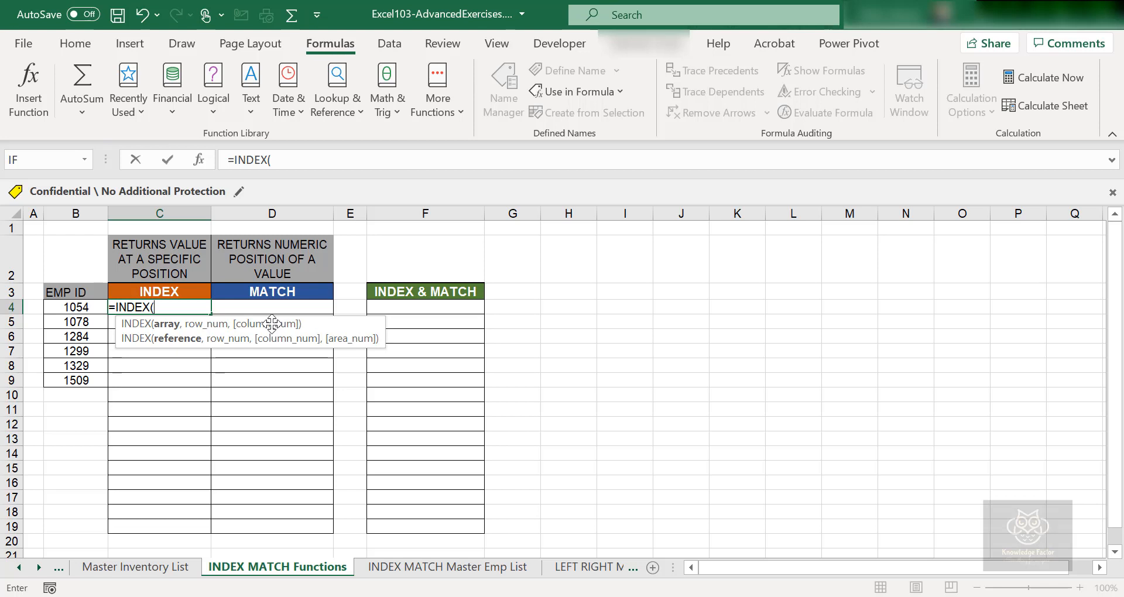
{"action": "left_click", "coordinate": [199, 159]}
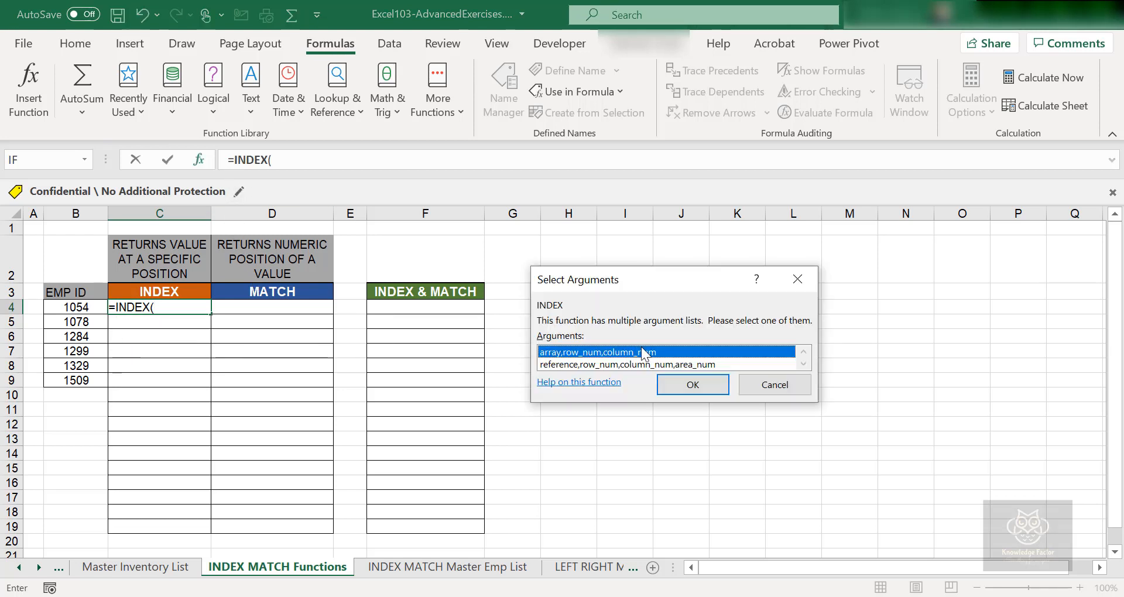
{"action": "left_click", "coordinate": [714, 384]}
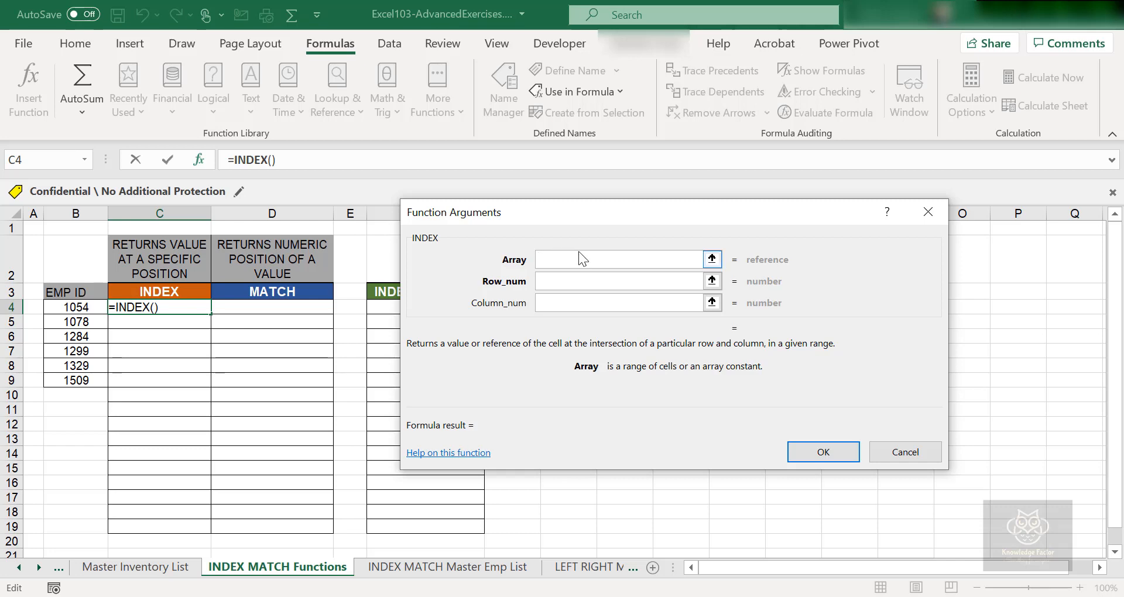
Step: Set the INDEX function's Array argument to range A1:I38 on the INDEX MATCH Master Emp List sheet
{"action": "left_click", "coordinate": [433, 566]}
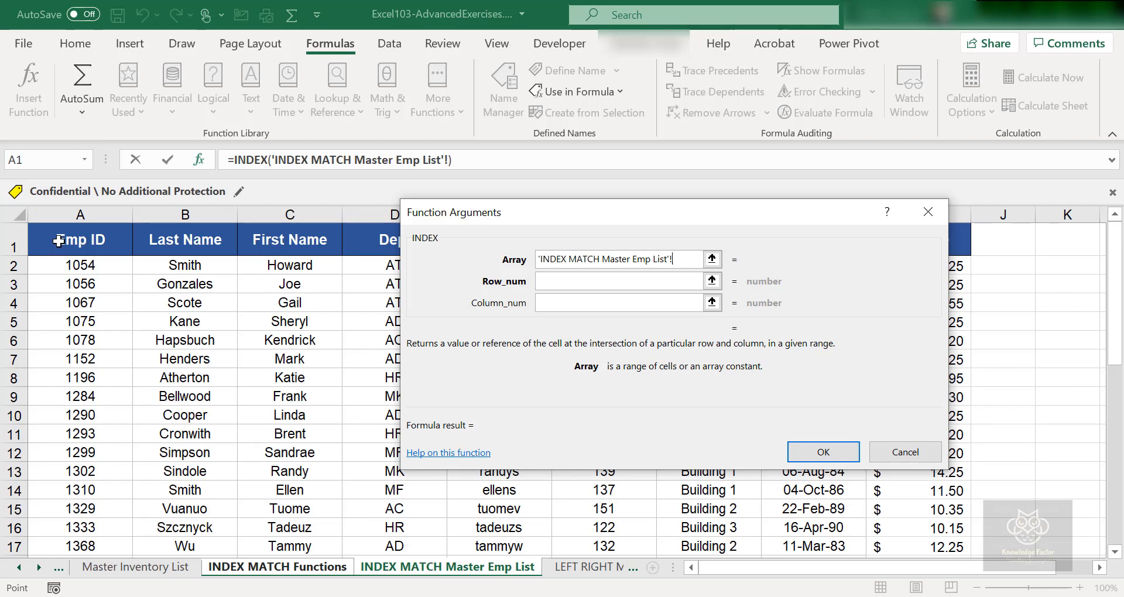
{"action": "left_click_drag", "start_coordinate": [63, 238], "coordinate": [960, 518]}
{"action": "left_click", "coordinate": [559, 284]}
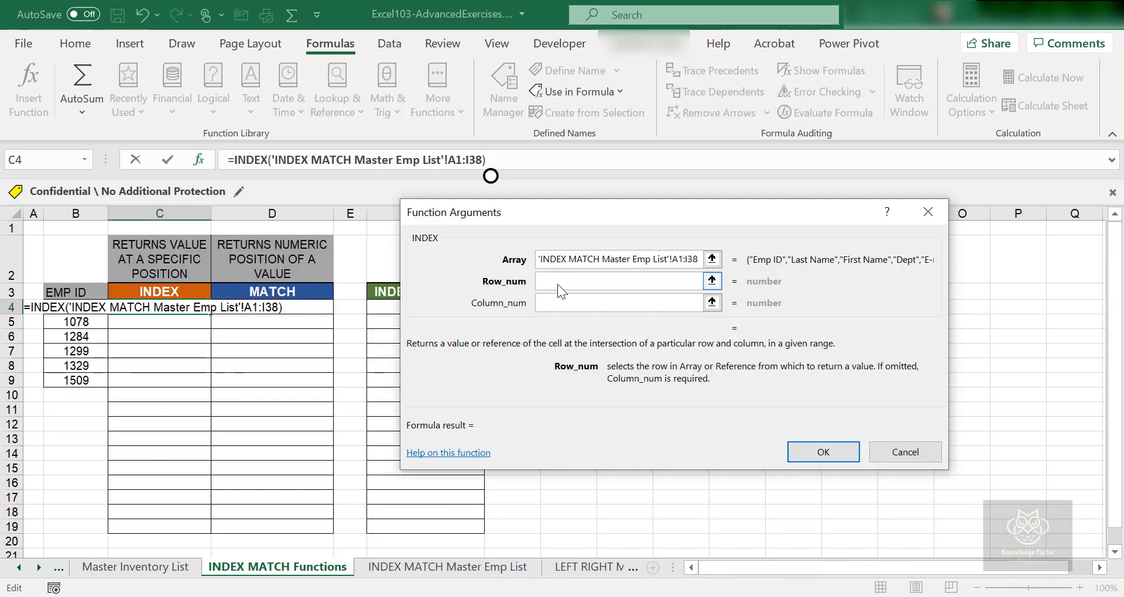
Step: Set the INDEX arguments Row_num to 10 and Column_num to 3, and enter the formula in C4
{"action": "type", "text": "10"}
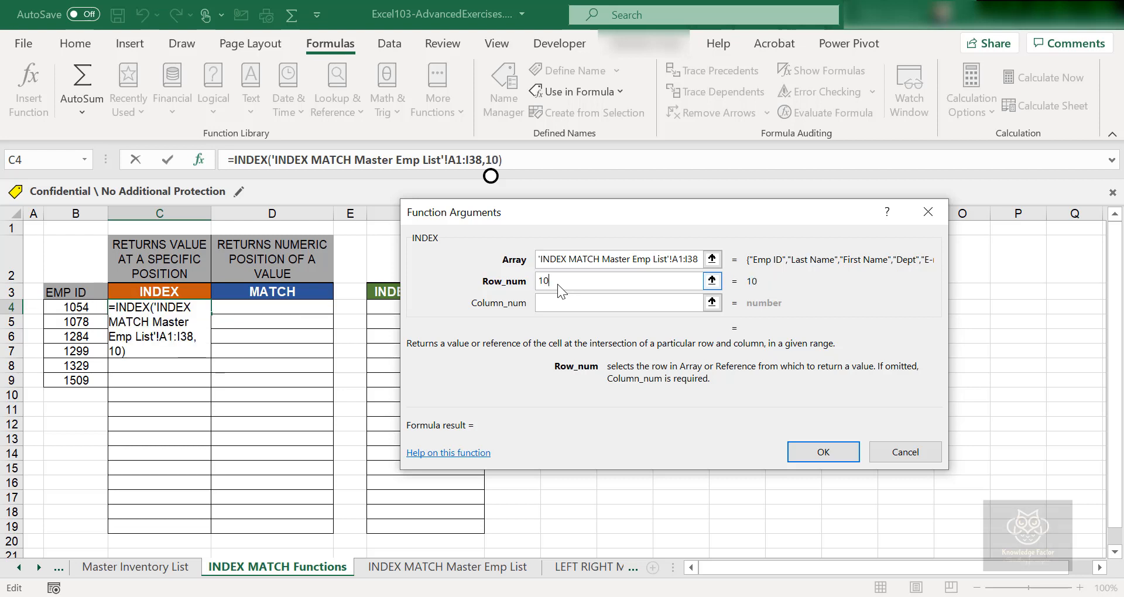
{"action": "left_click", "coordinate": [566, 302]}
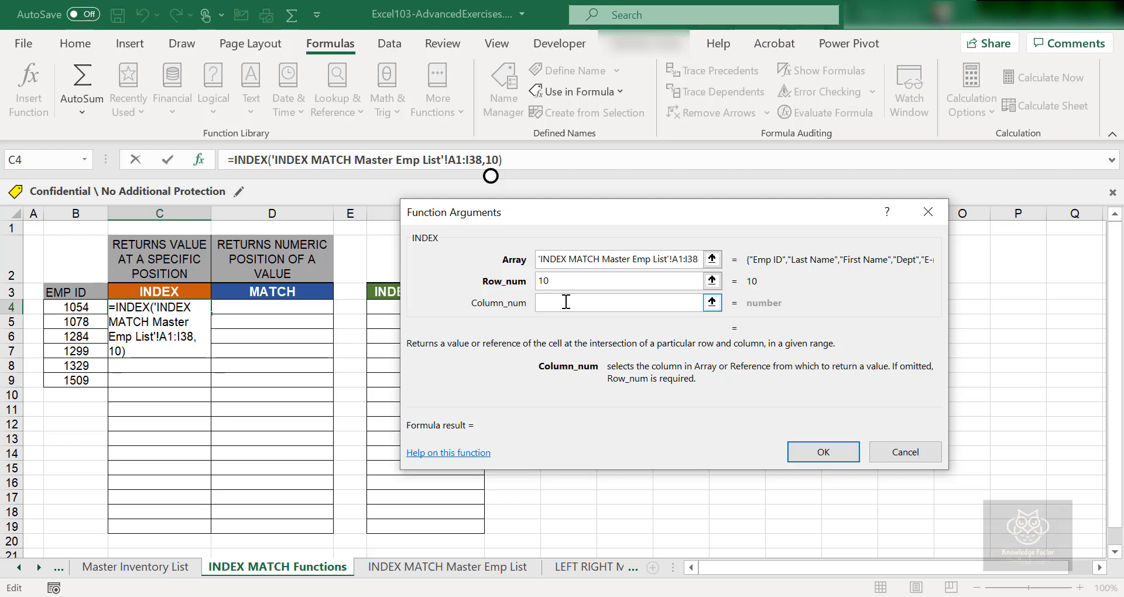
{"action": "type", "text": "3"}
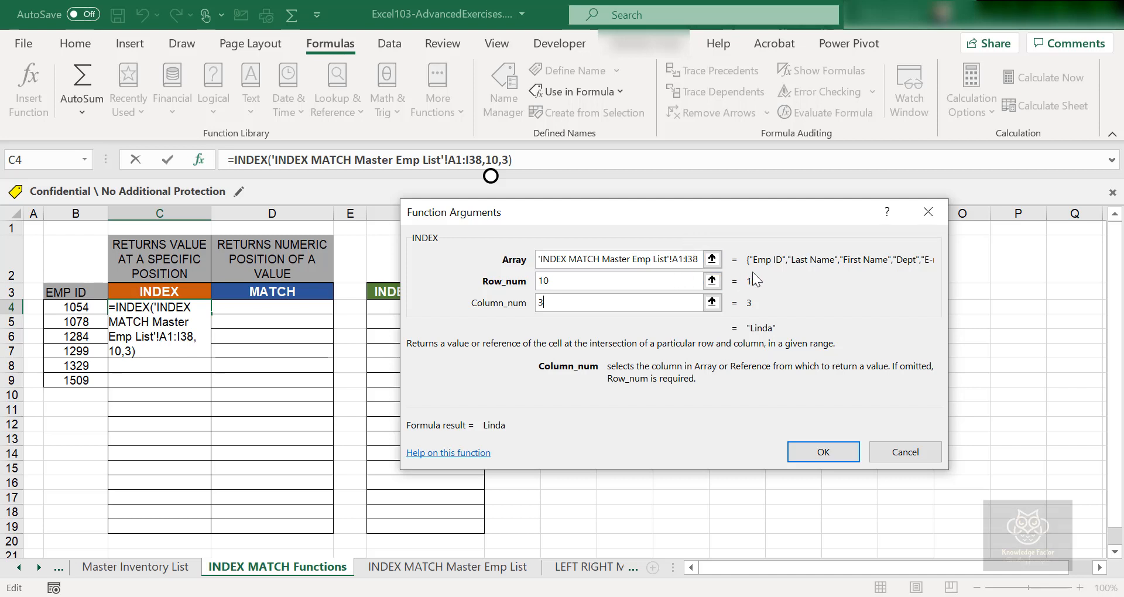
{"action": "left_click", "coordinate": [812, 448]}
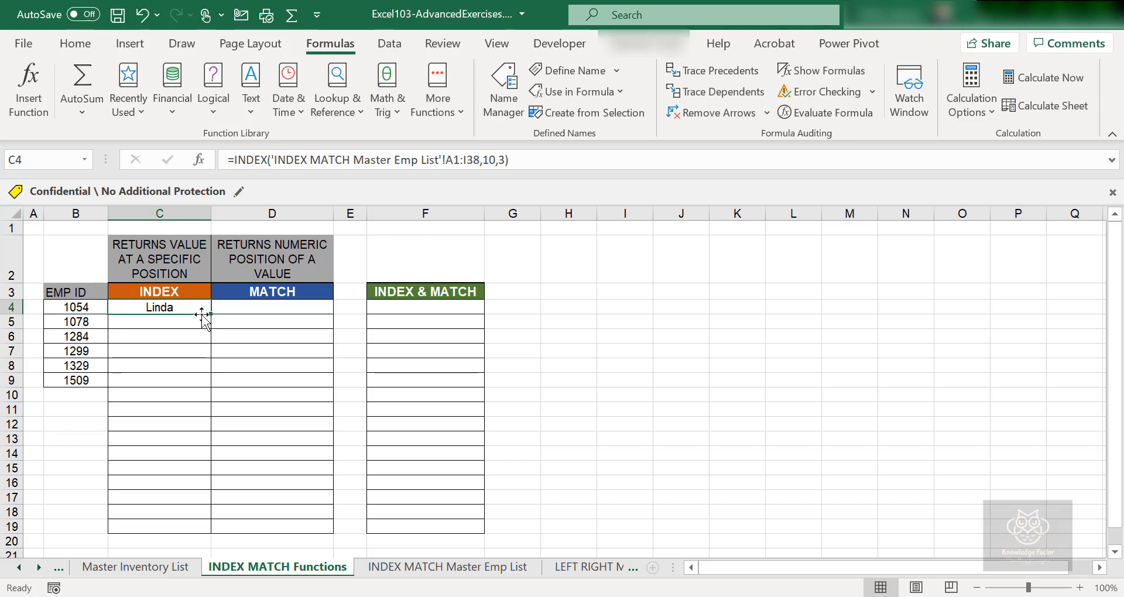
Step: Try to fill the INDEX formula with its relative A1:I38 range from C4 down to C5
{"action": "left_click_drag", "start_coordinate": [213, 319], "coordinate": [213, 323]}
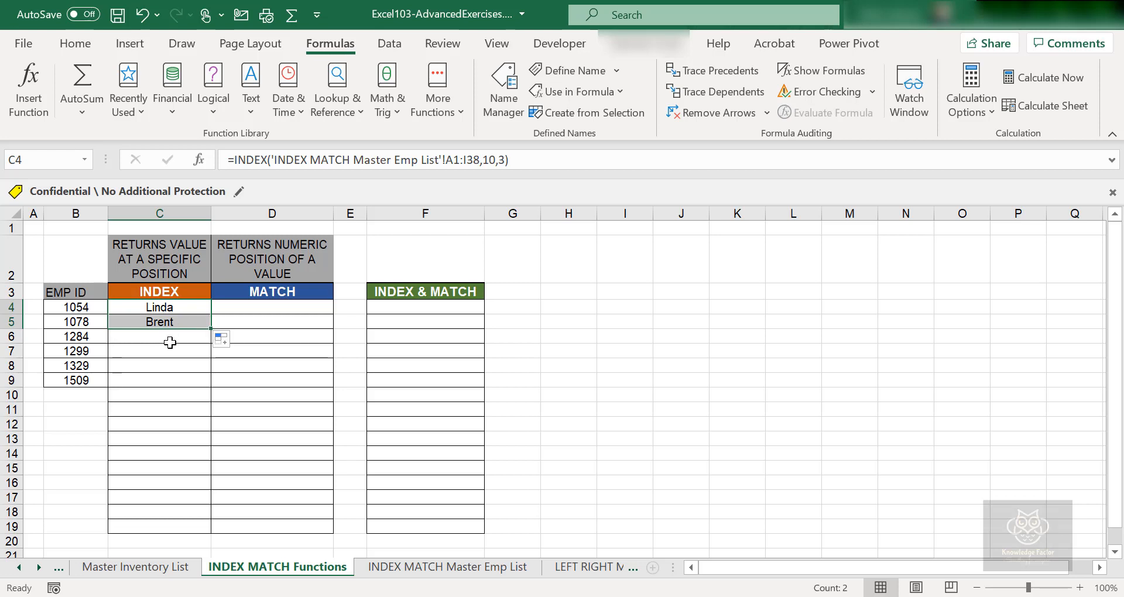
{"action": "left_click", "coordinate": [136, 323]}
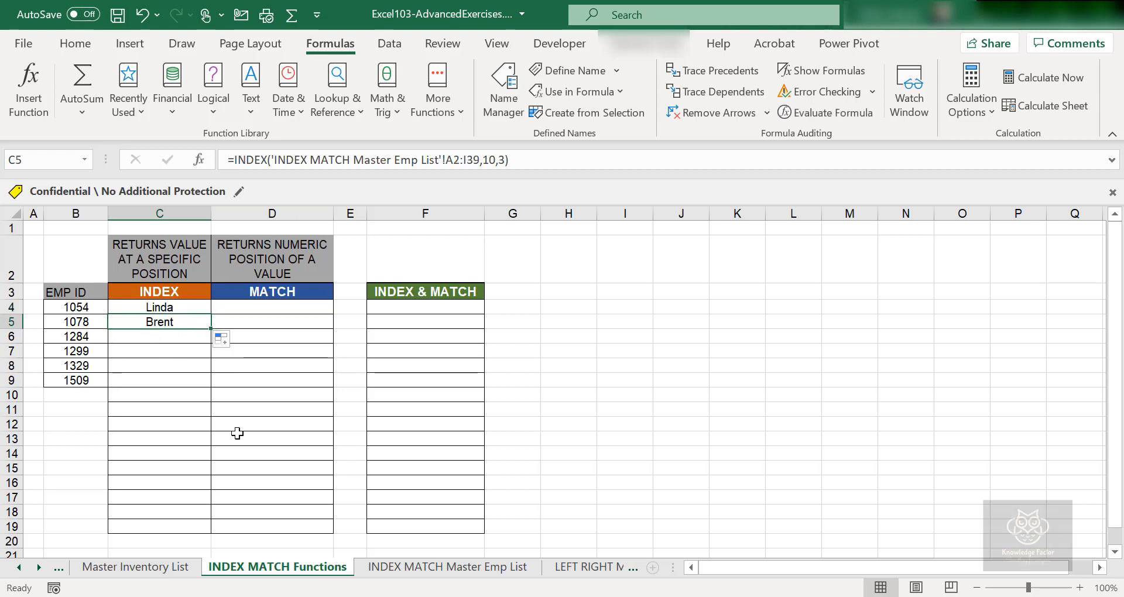
{"action": "key", "text": "ctrl+z"}
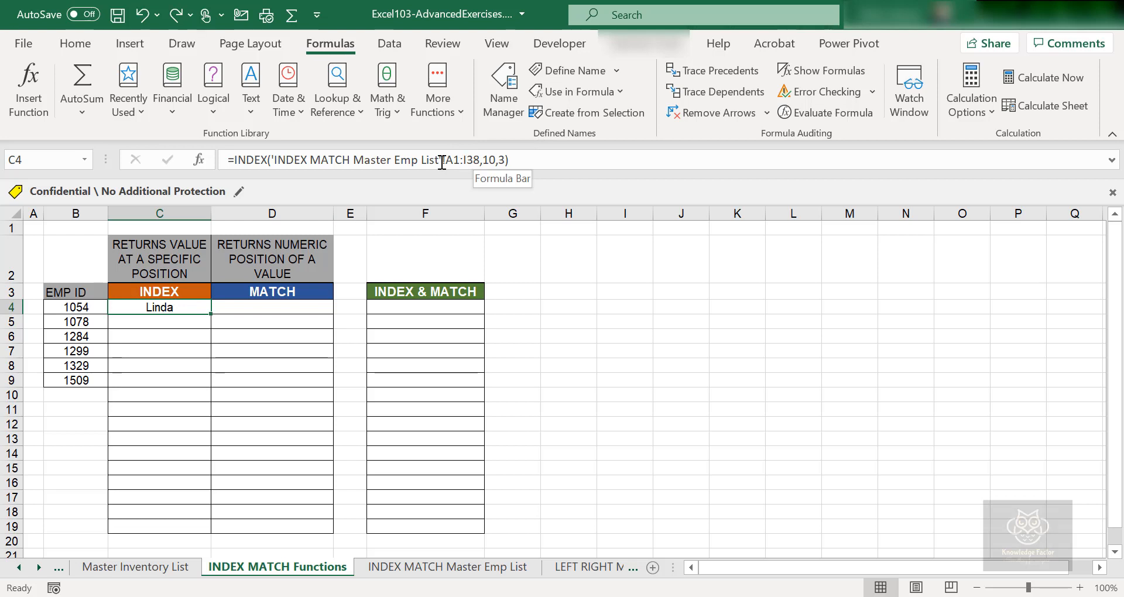
Step: Make the A1:I38 range in C4's INDEX formula absolute as $A$1:$I$38
{"action": "left_click_drag", "start_coordinate": [445, 159], "coordinate": [478, 162]}
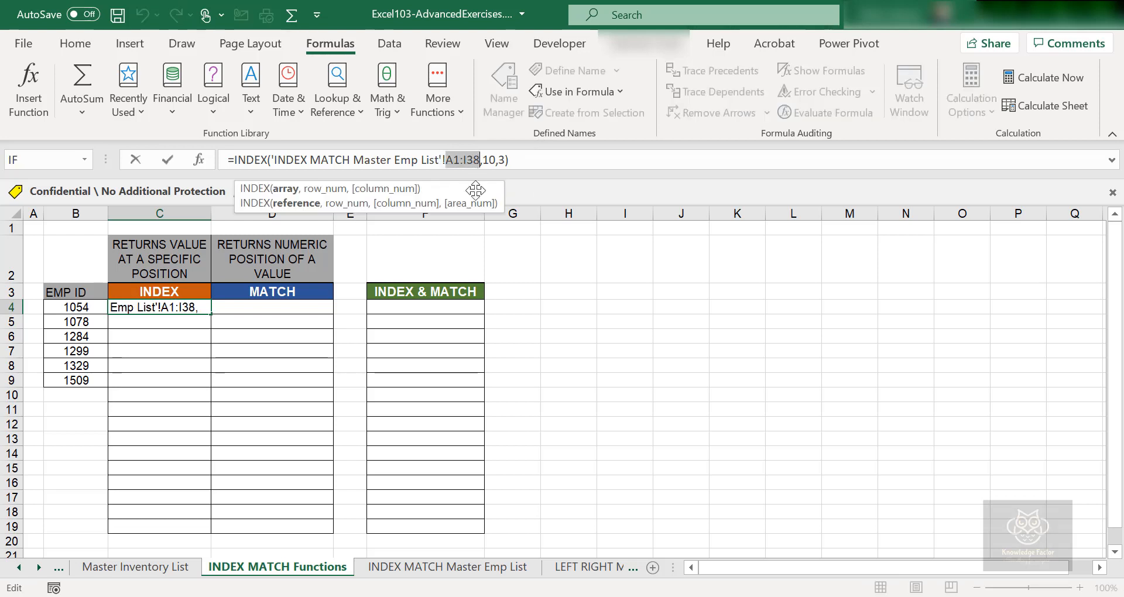
{"action": "key", "text": "F4"}
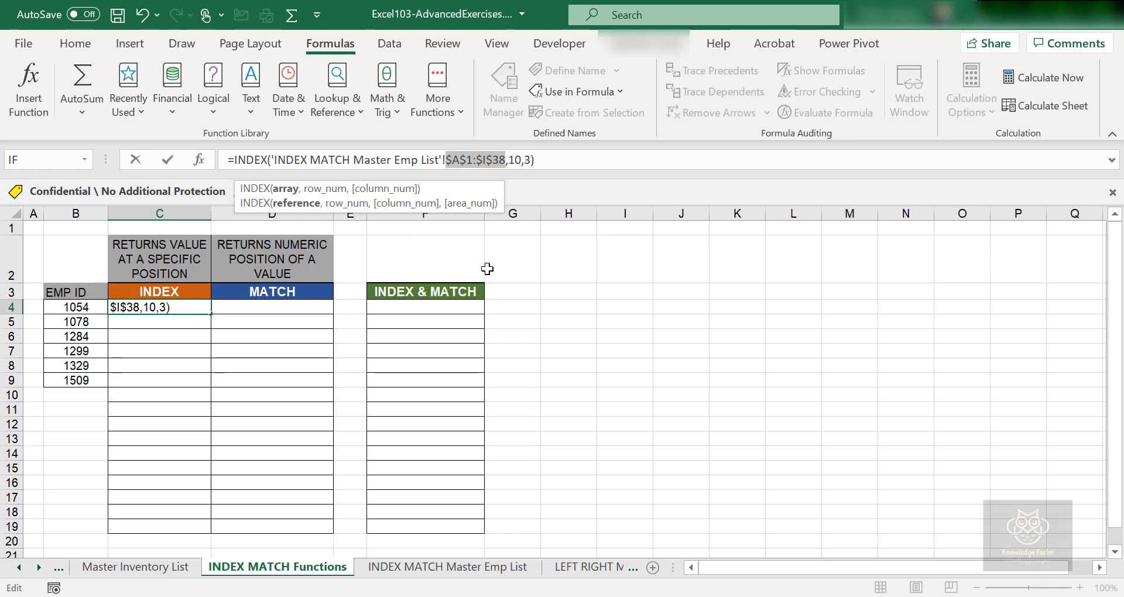
{"action": "key", "text": "Return"}
Step: Fill the INDEX formula with the absolute range from C4 down to C5 and select the copy
{"action": "left_click", "coordinate": [153, 306]}
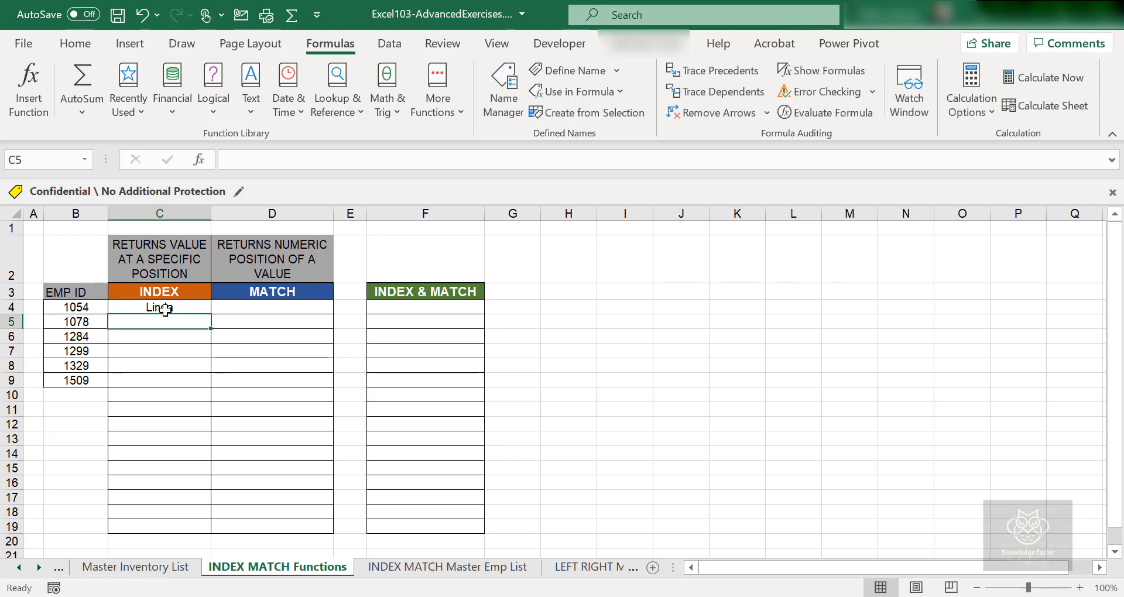
{"action": "left_click_drag", "start_coordinate": [210, 314], "coordinate": [210, 326]}
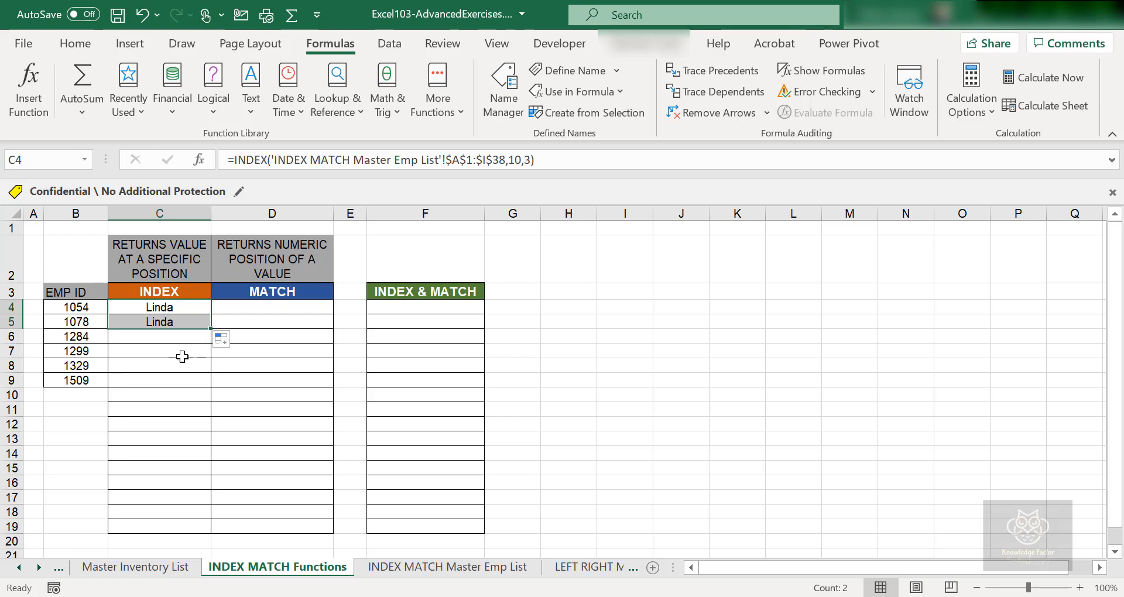
{"action": "left_click", "coordinate": [178, 323]}
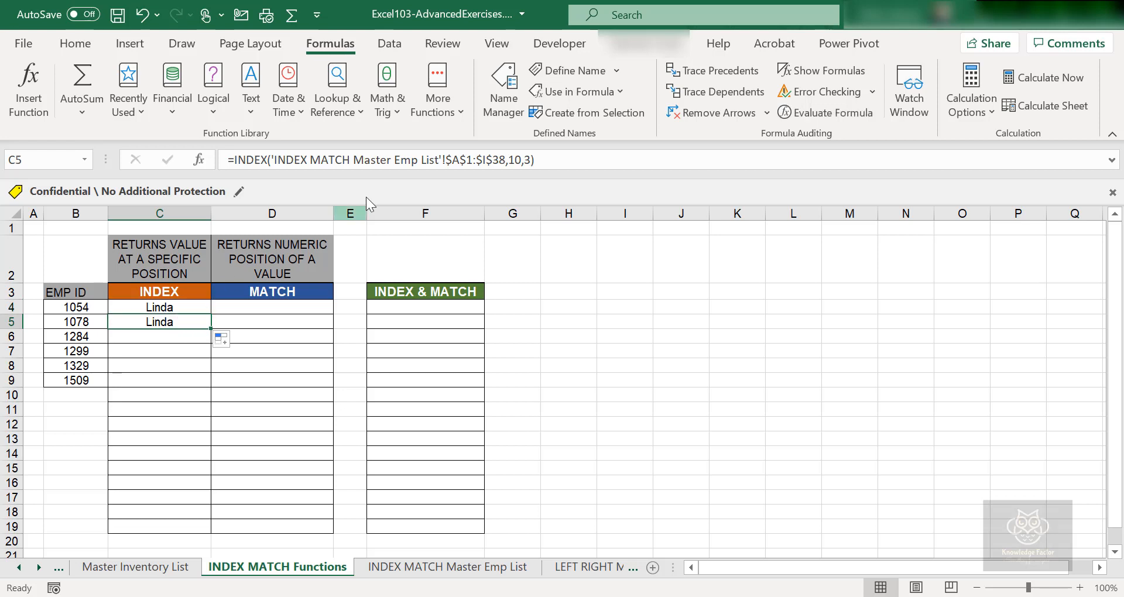
Step: Change the INDEX formula in C5 to use row number 4 and column number 4
{"action": "left_click", "coordinate": [522, 160]}
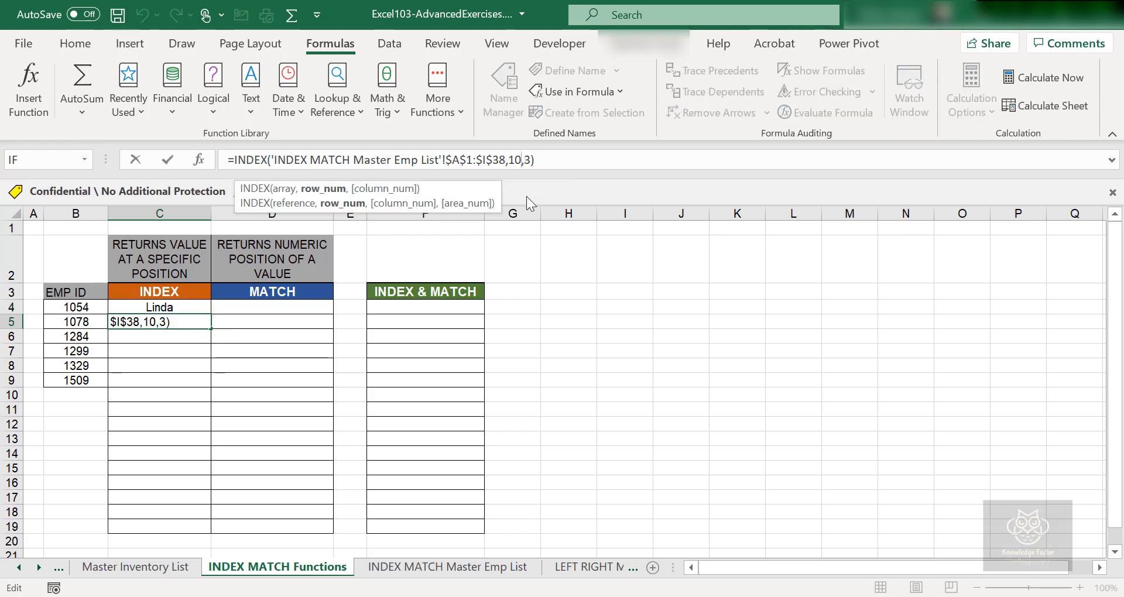
{"action": "key", "text": "BackSpace"}
{"action": "key", "text": "BackSpace"}
{"action": "type", "text": "4"}
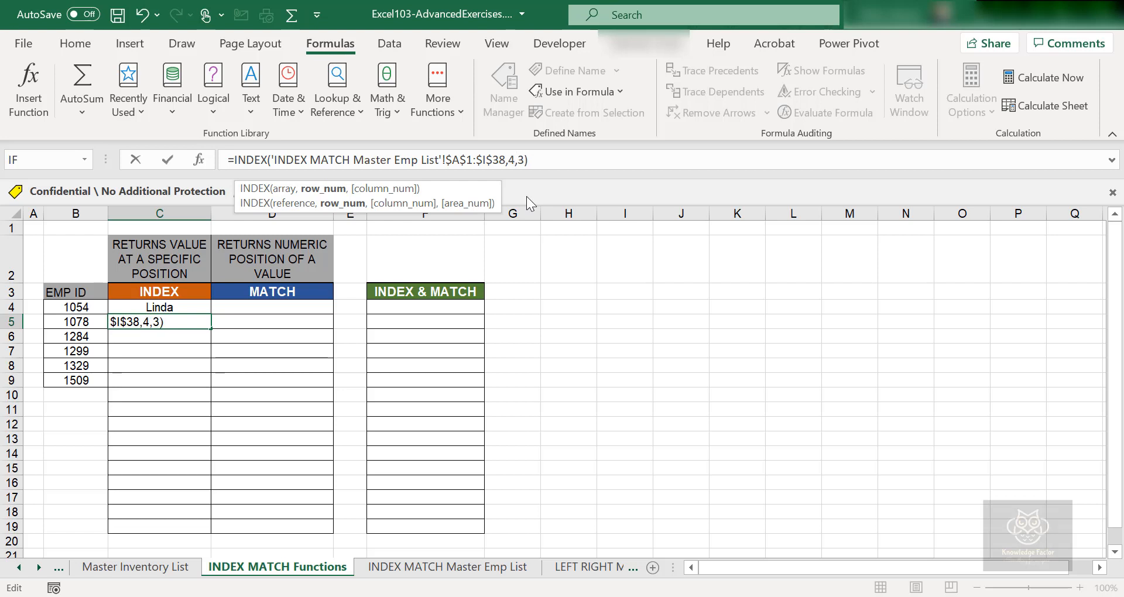
{"action": "key", "text": "Right"}
{"action": "key", "text": "Delete"}
{"action": "type", "text": "4"}
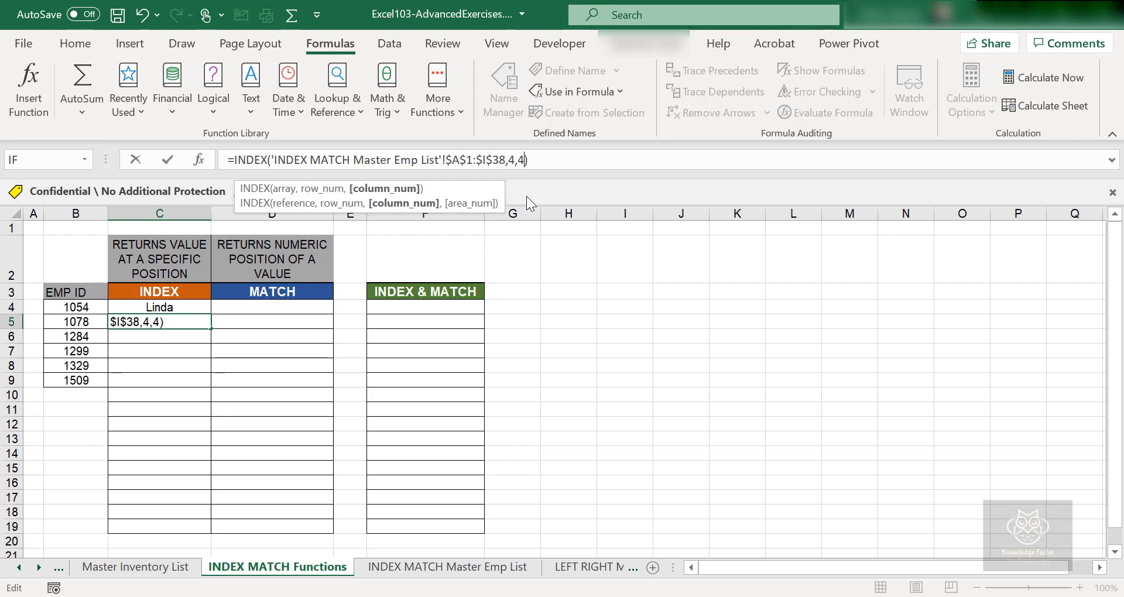
{"action": "key", "text": "Return"}
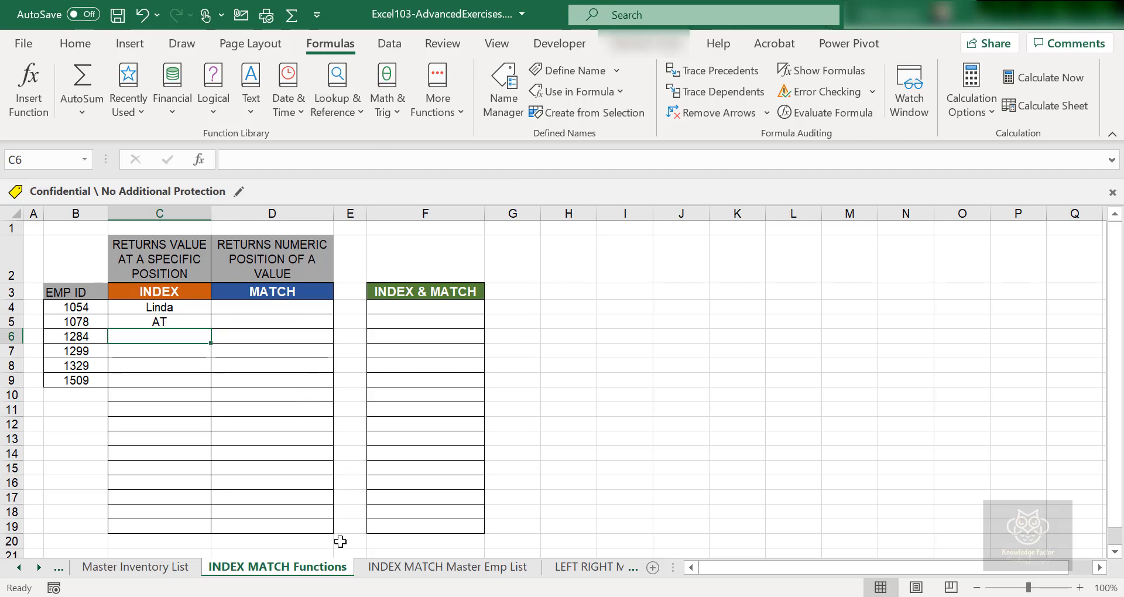
Step: Trace column 4 and row 4 on the INDEX MATCH Master Emp List sheet to check C5's result, and return to INDEX MATCH Functions
{"action": "left_click", "coordinate": [447, 567]}
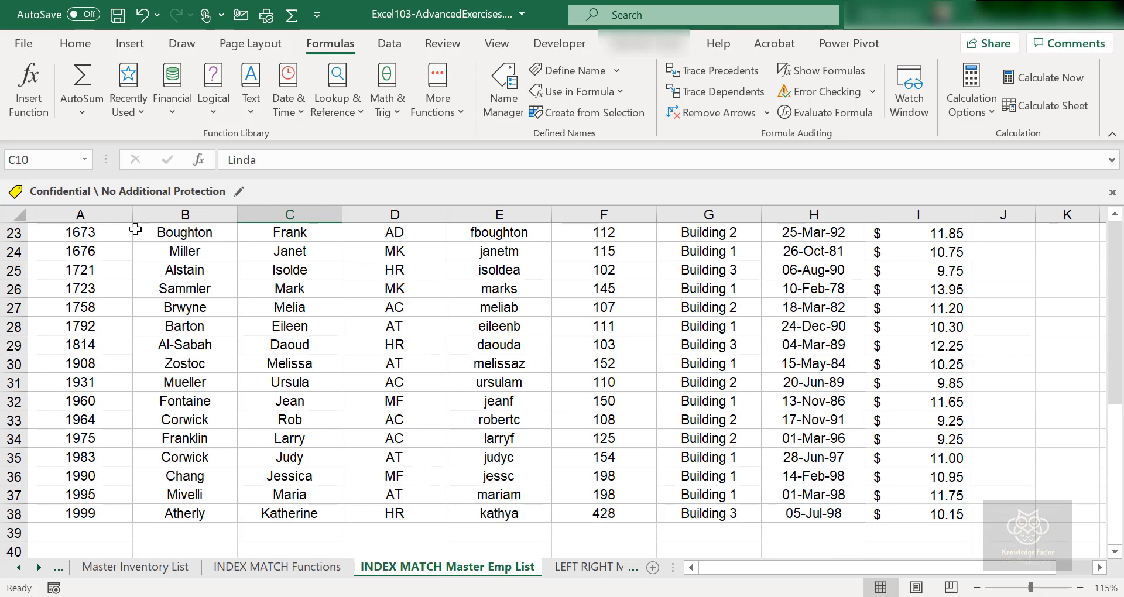
{"action": "scroll", "coordinate": [146, 291], "scroll_direction": "up", "scroll_amount": 7}
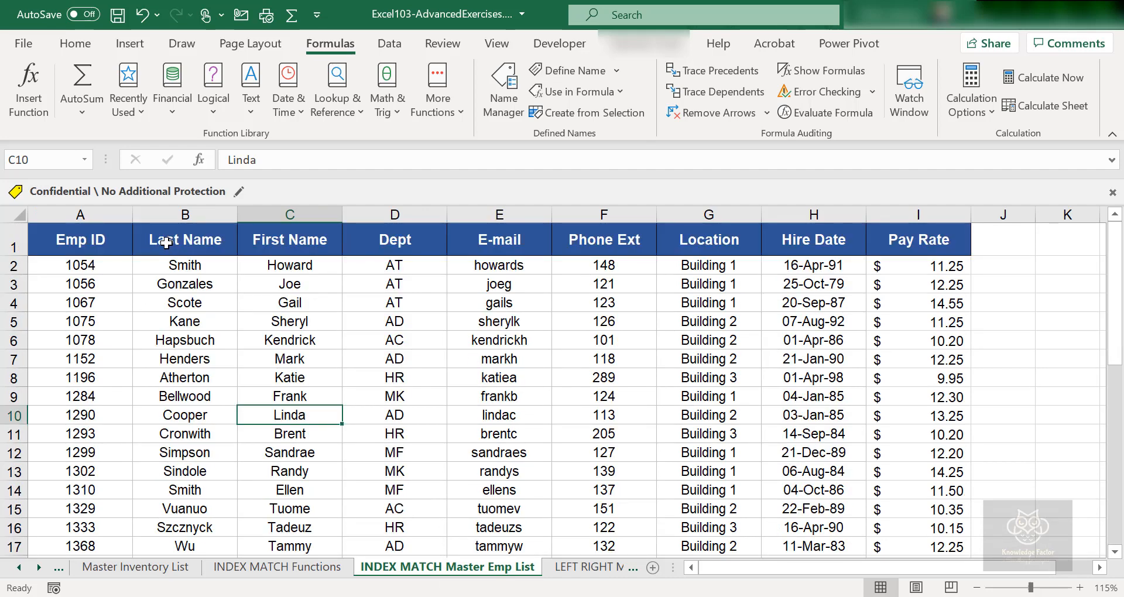
{"action": "left_click", "coordinate": [99, 237]}
{"action": "left_click", "coordinate": [166, 241]}
{"action": "left_click", "coordinate": [281, 240]}
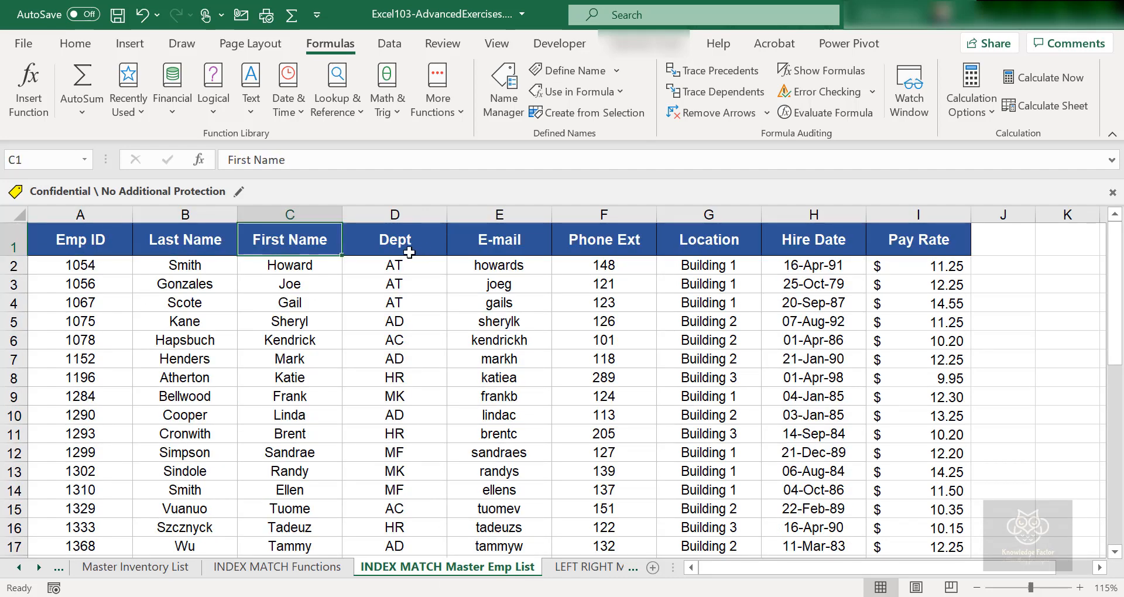
{"action": "left_click", "coordinate": [409, 253]}
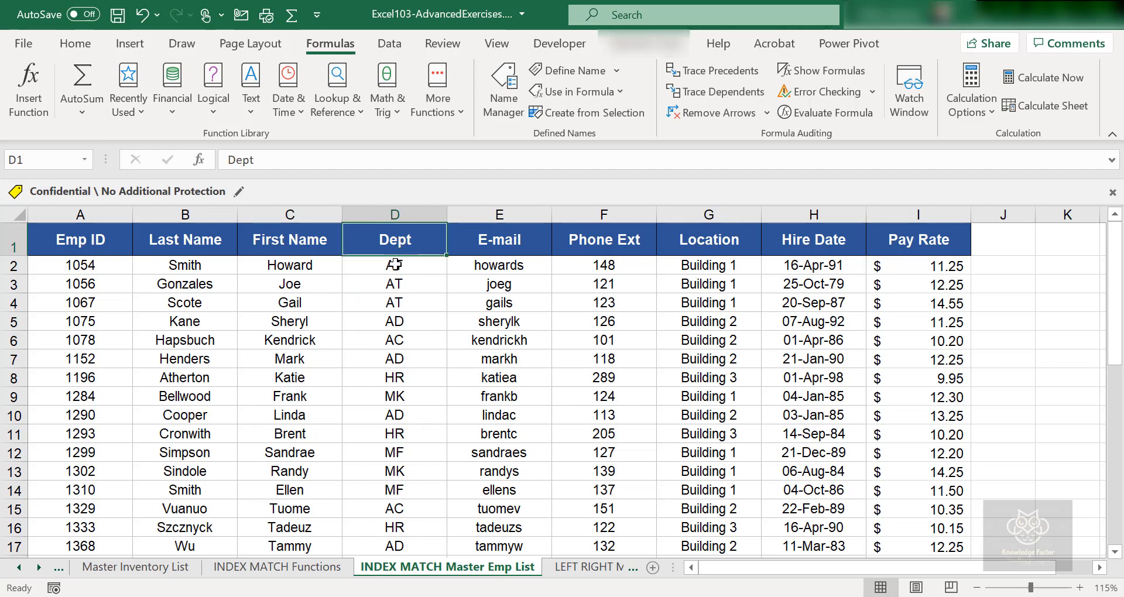
{"action": "left_click", "coordinate": [398, 266]}
{"action": "left_click", "coordinate": [400, 285]}
{"action": "left_click", "coordinate": [401, 303]}
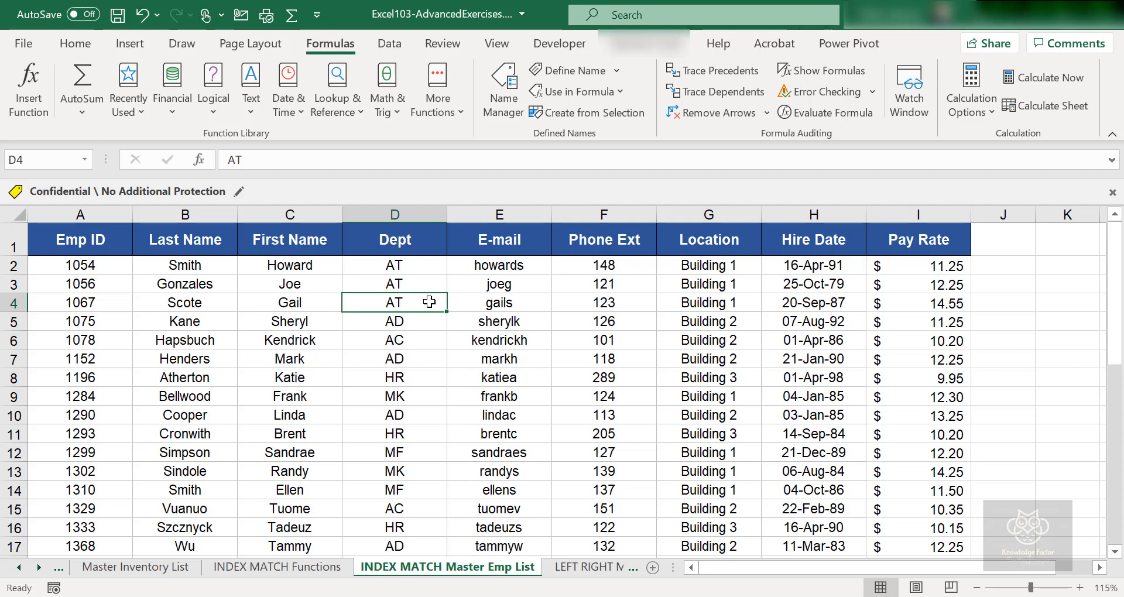
{"action": "left_click", "coordinate": [343, 567]}
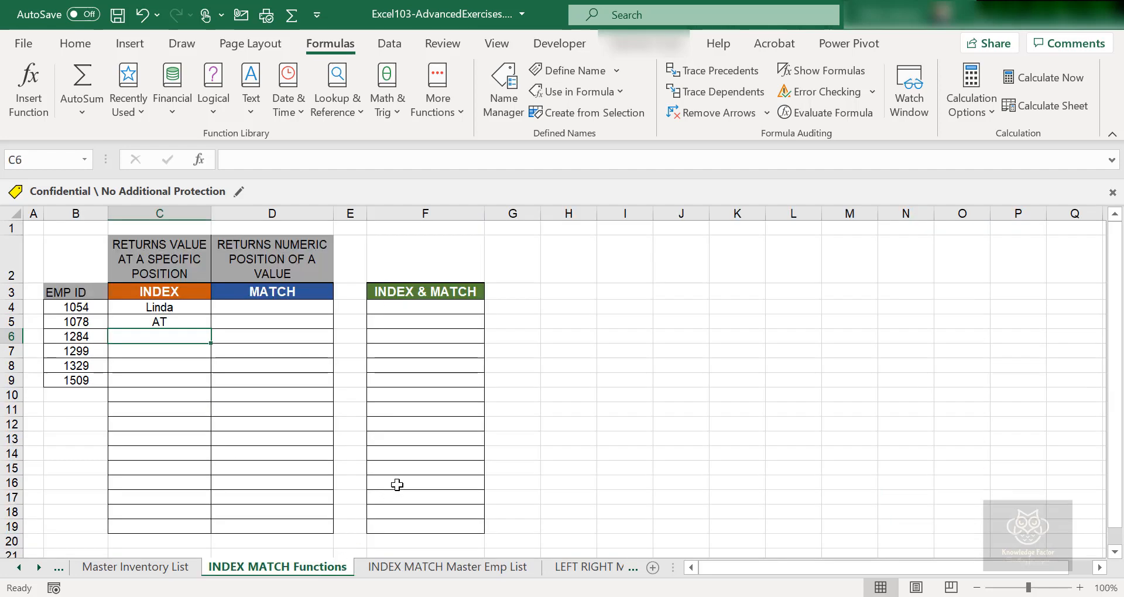